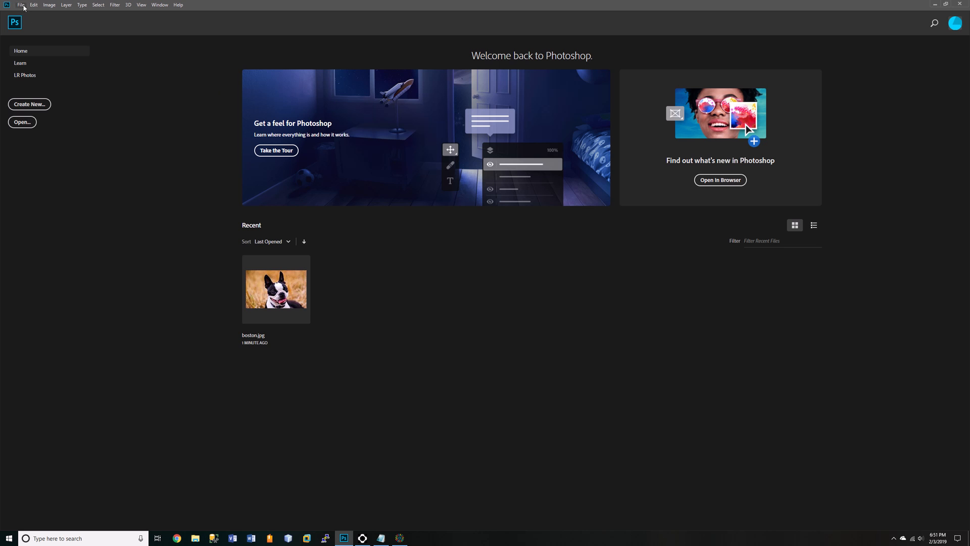
Open the boston.jpg photo of the dog
click(21, 5)
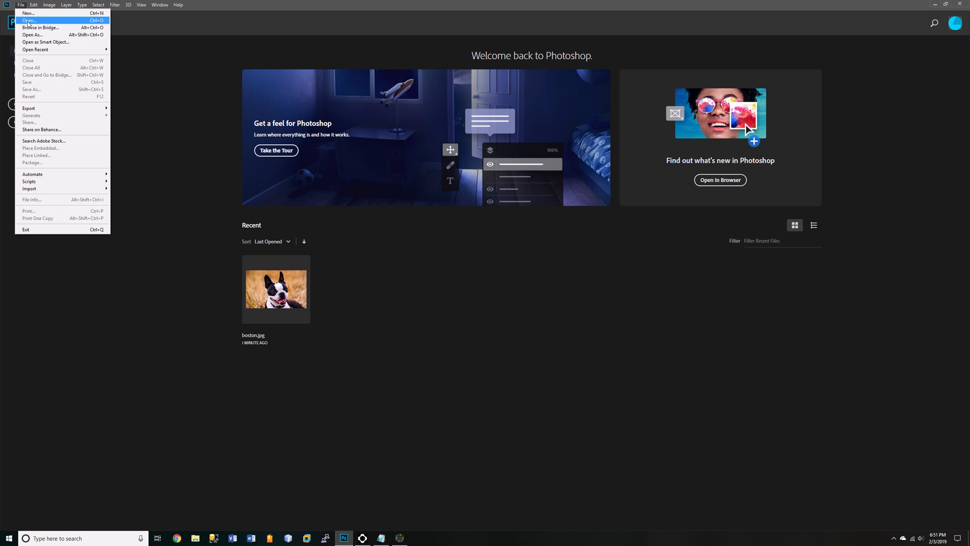
click(31, 21)
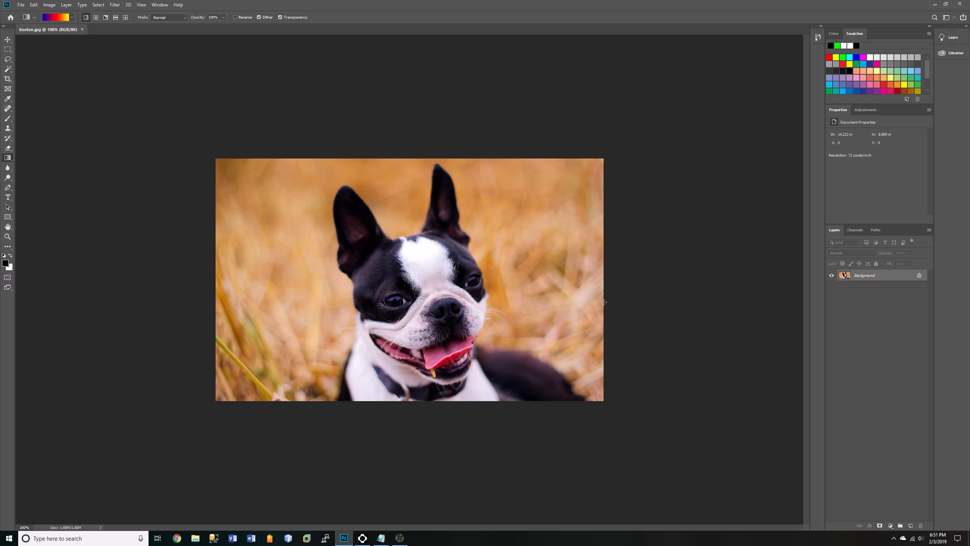
Outline the dog's head, ears and chest with the Lasso tool, then invert the selection to select the background
click(8, 60)
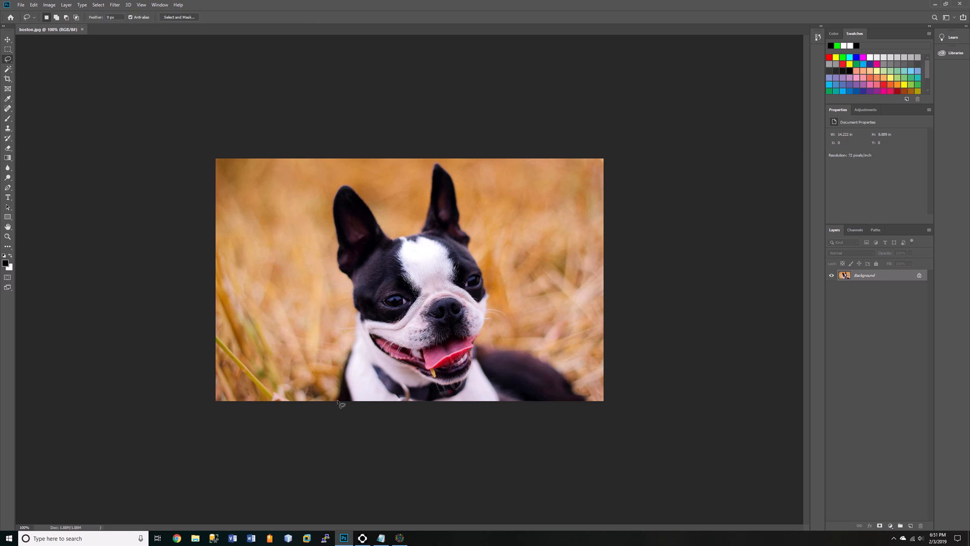
mouse_move(338, 403)
mouse_down()
mouse_move(359, 312)
mouse_move(338, 260)
mouse_move(337, 198)
mouse_move(351, 192)
mouse_move(394, 244)
mouse_move(423, 229)
mouse_move(438, 167)
mouse_move(457, 190)
mouse_up()
drag(463, 224, 468, 237)
mouse_move(484, 305)
mouse_down()
mouse_move(479, 357)
mouse_move(516, 412)
mouse_up()
click(99, 6)
click(103, 35)
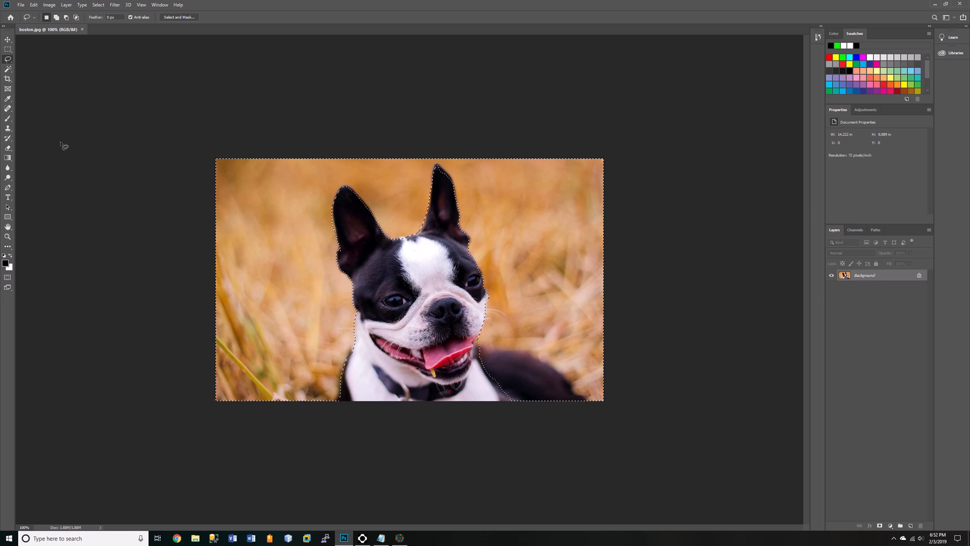
Base the Gradient tool's gradient on the Red, Green preset and change its start stop to cyan 00cee1
click(8, 158)
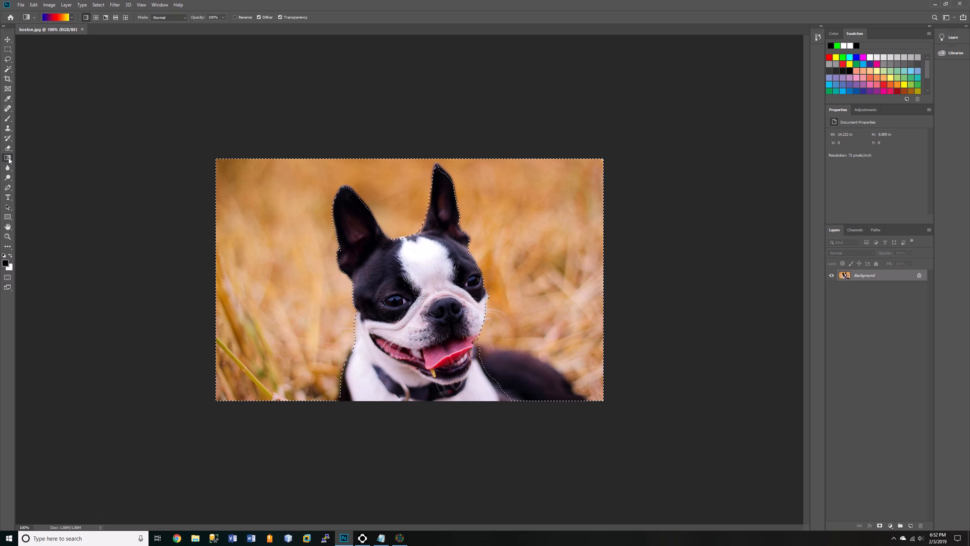
click(56, 17)
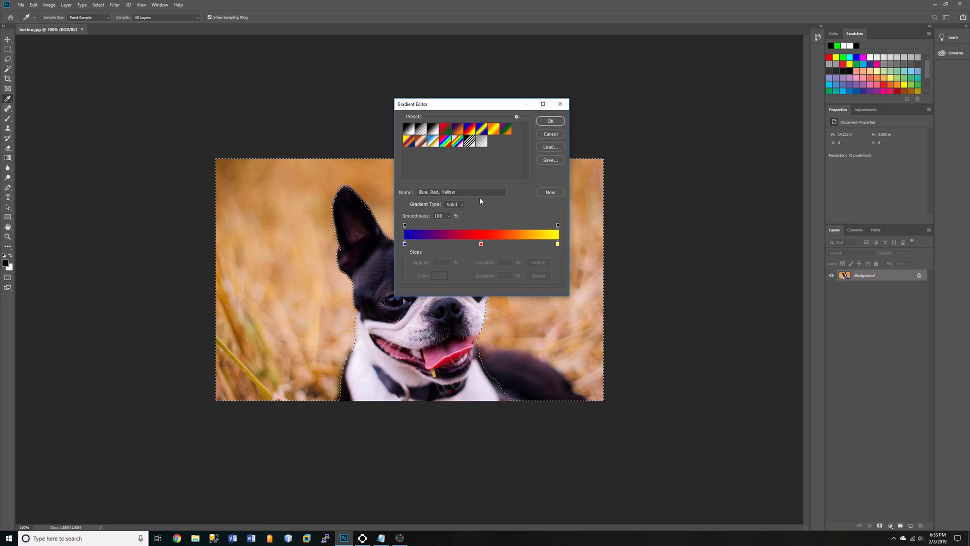
click(446, 130)
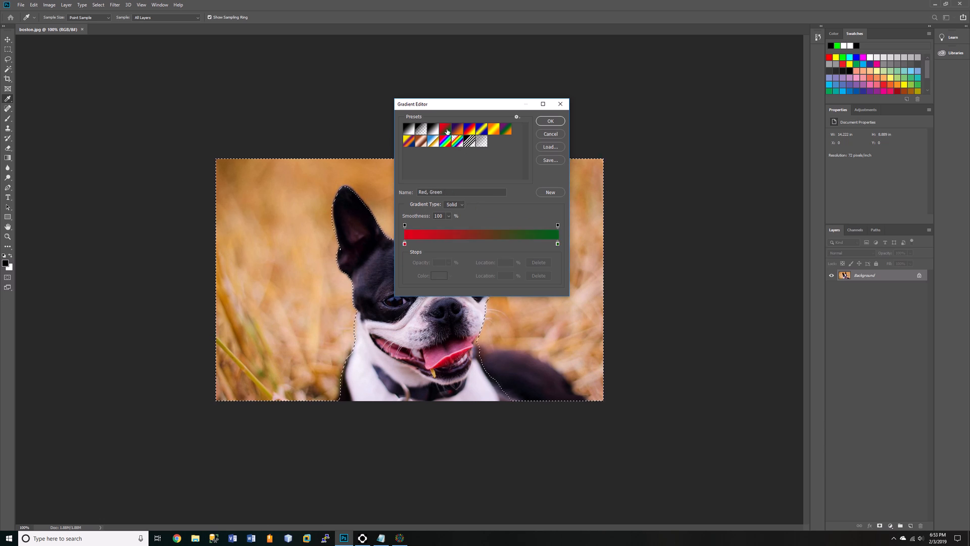
click(404, 244)
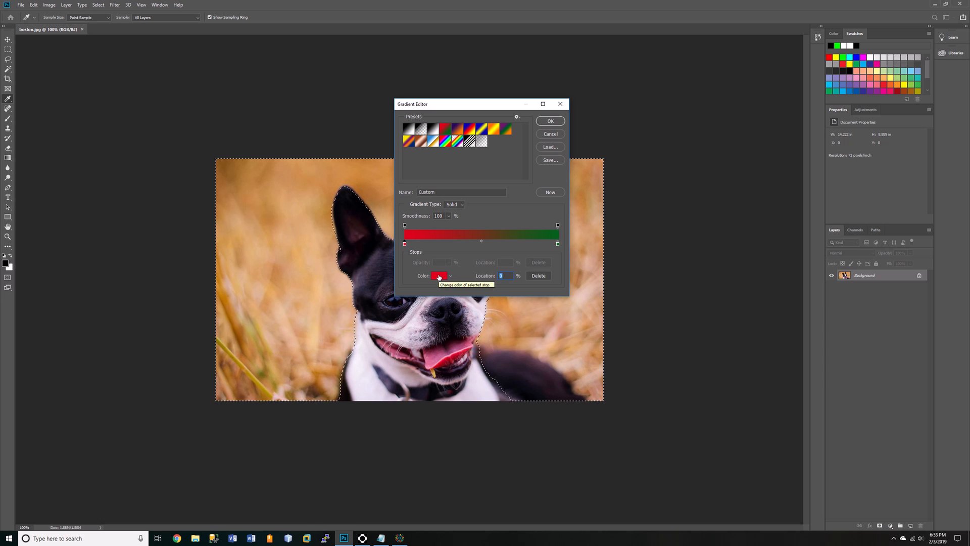
click(438, 276)
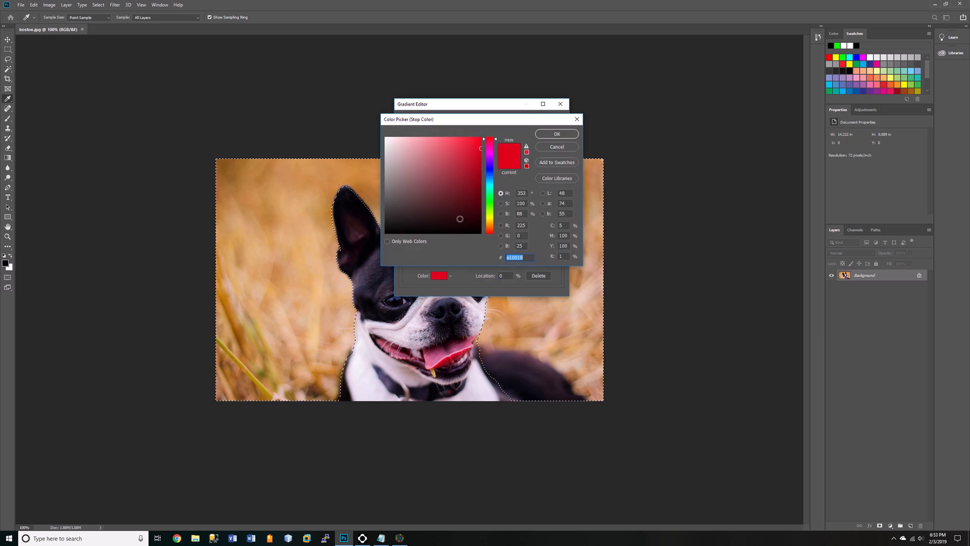
click(490, 184)
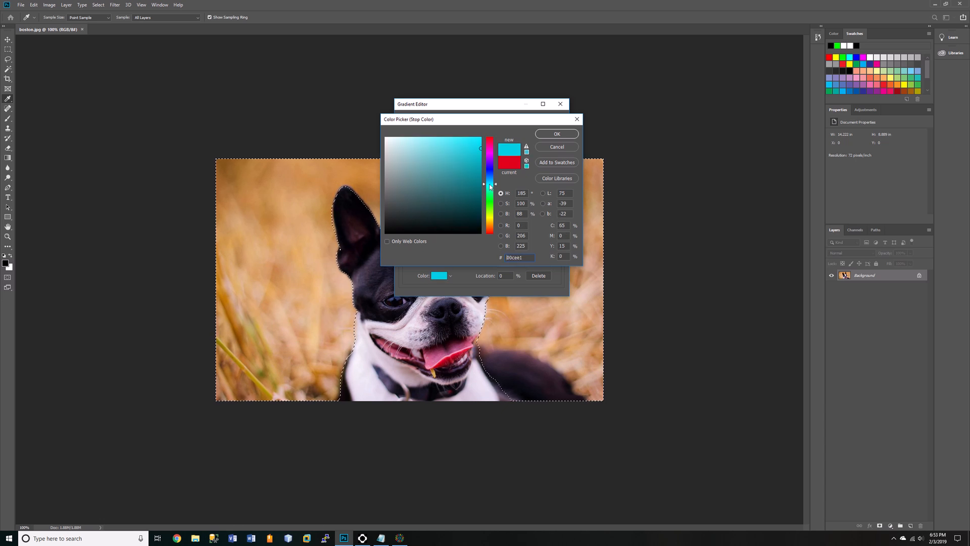
click(555, 135)
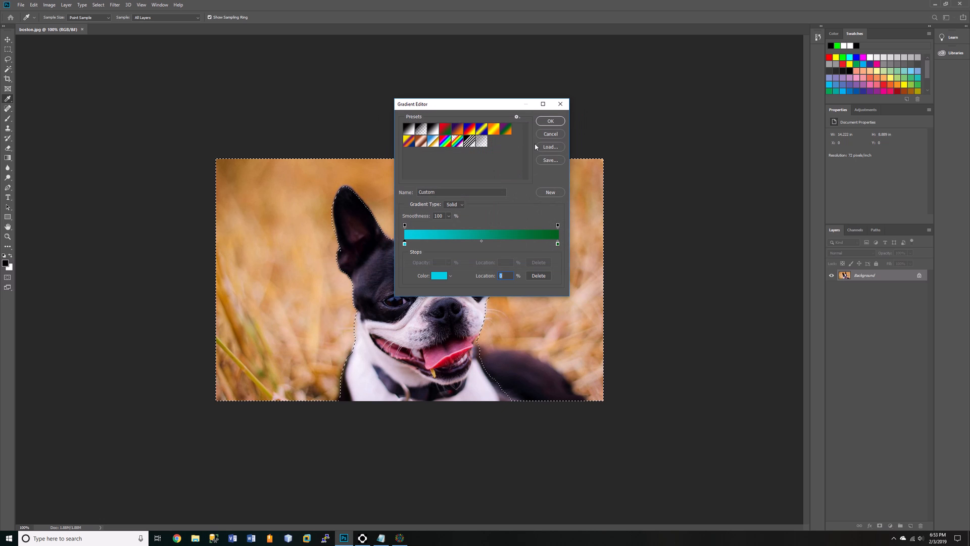
Change the gradient's end stop to a bright, fully saturated green and accept the custom gradient
click(557, 244)
click(439, 276)
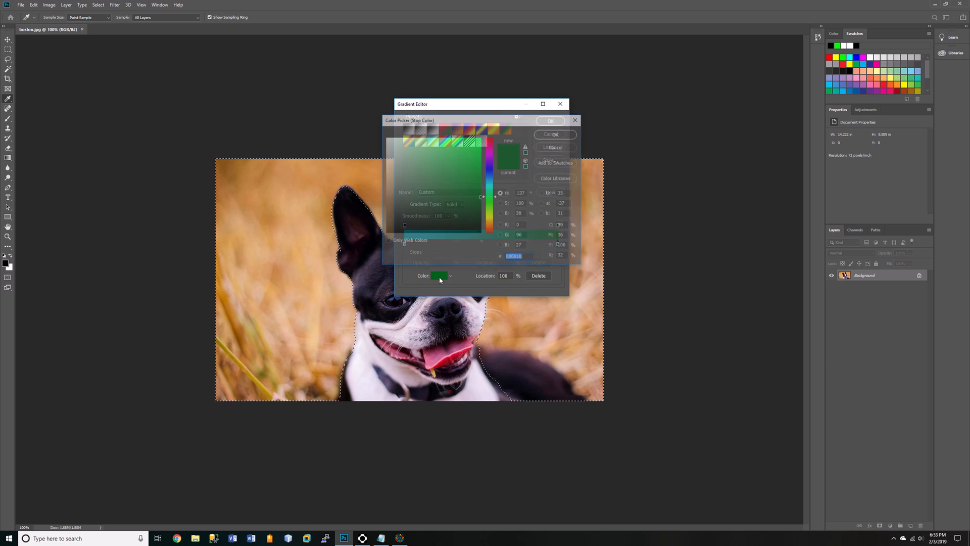
click(480, 137)
click(556, 134)
click(549, 121)
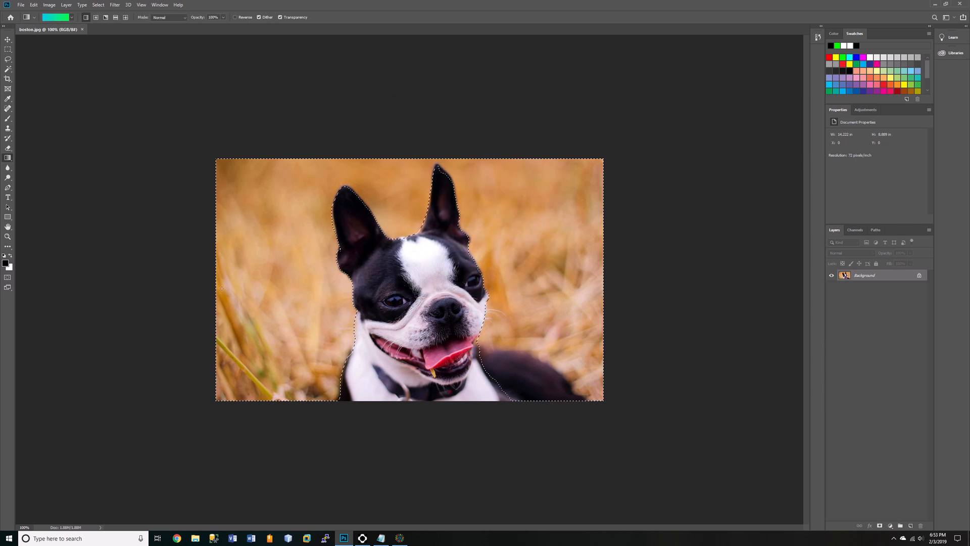
Fill the selected background with the linear gradient, running horizontally from cyan on the left to green on the right
drag(220, 288, 230, 288)
drag(422, 278, 585, 284)
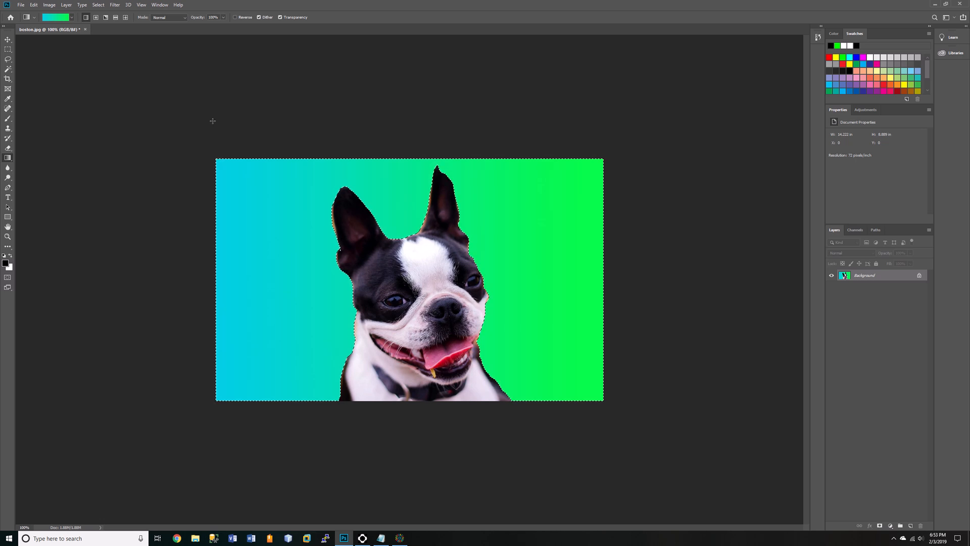
Set the Brush tool to the Kyle's Screentones 35 preset from the Special Effects Brushes
click(8, 123)
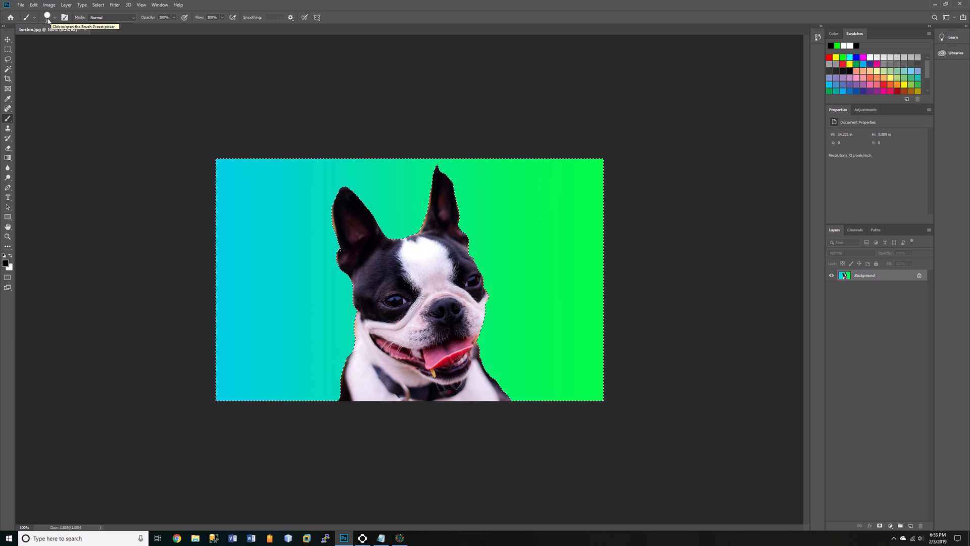
click(54, 19)
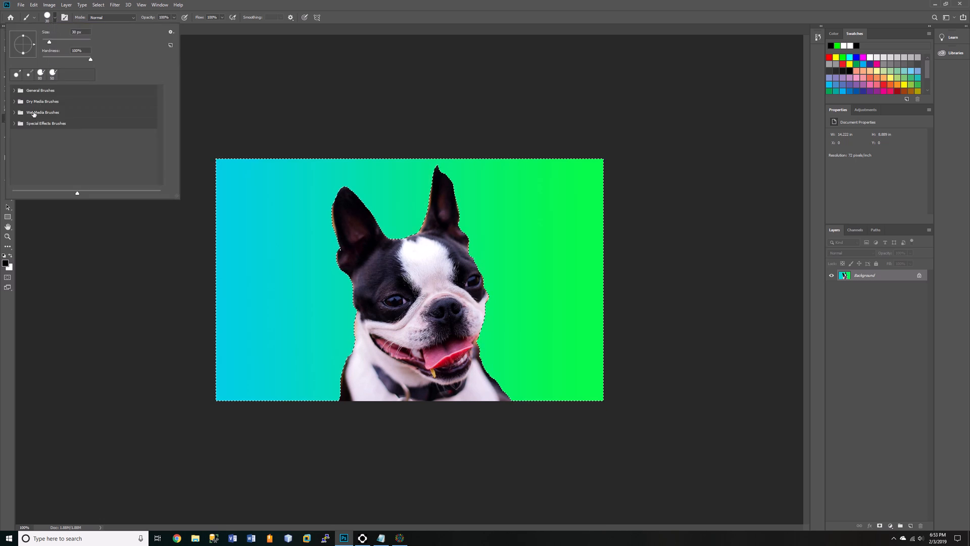
click(14, 123)
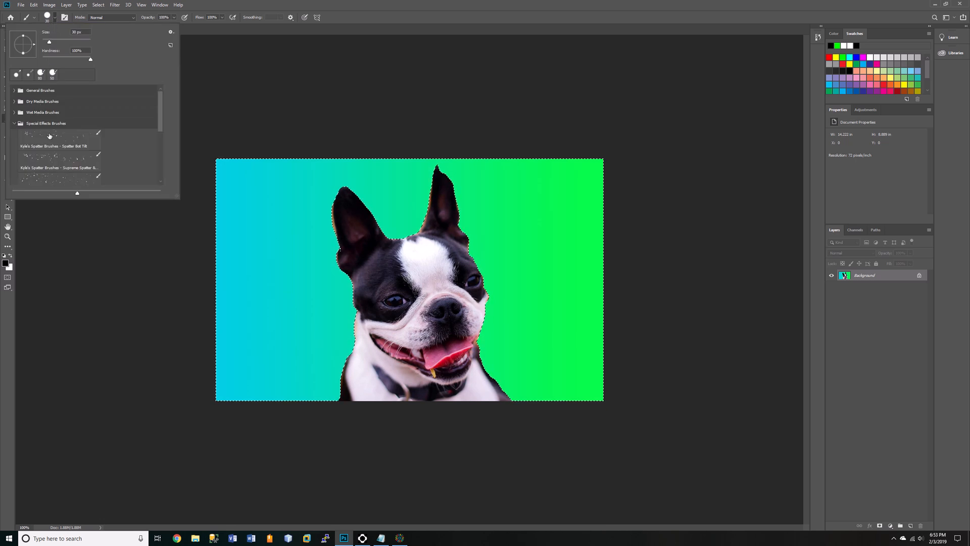
scroll(126, 147, down, 3)
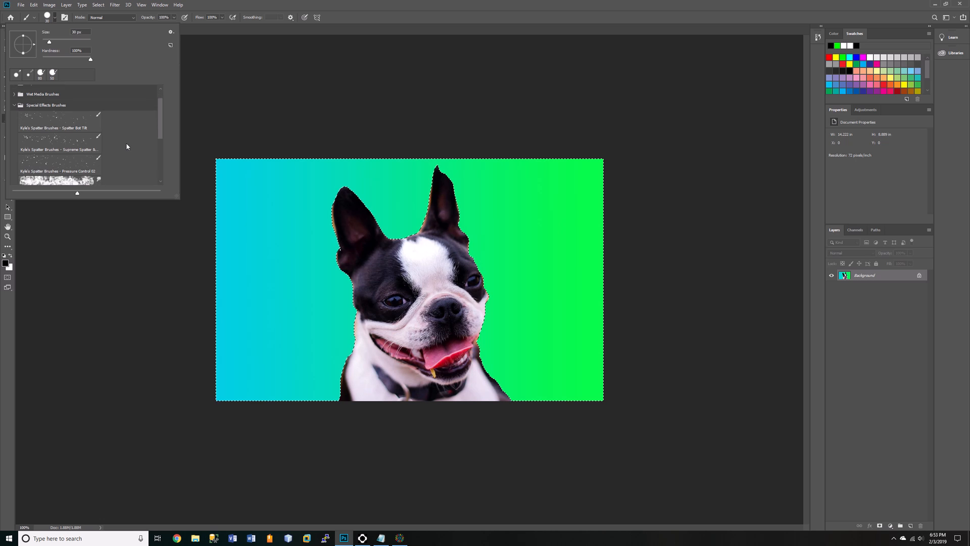
scroll(125, 145, down, 3)
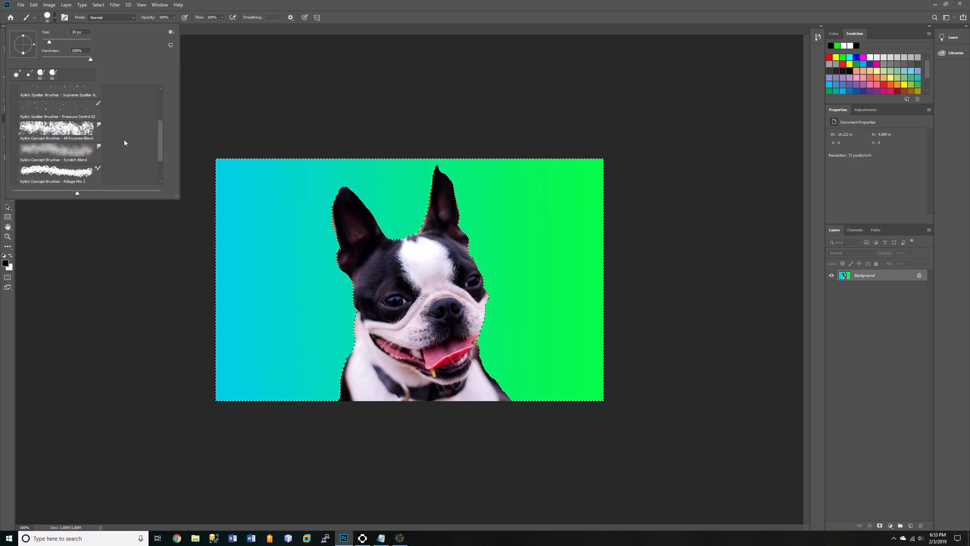
scroll(124, 143, down, 1)
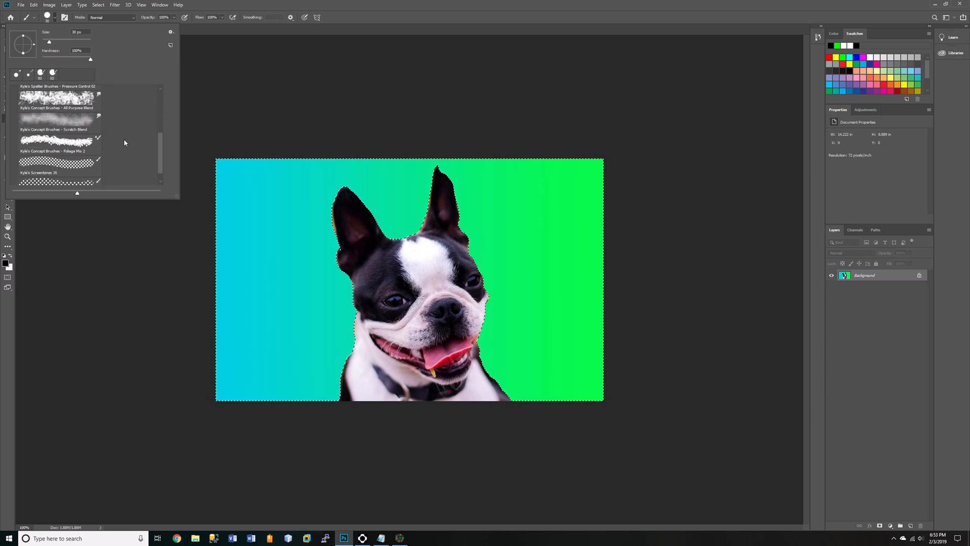
scroll(124, 143, down, 1)
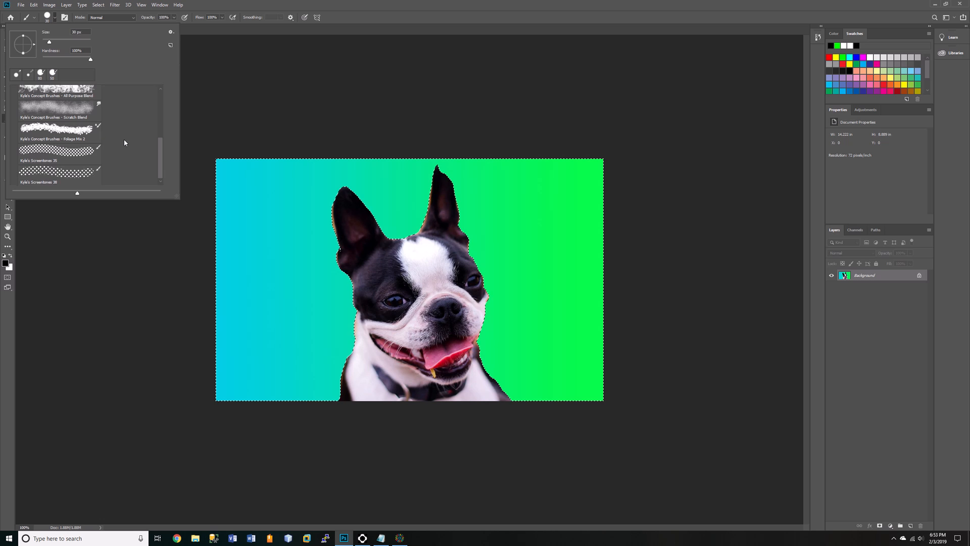
click(56, 151)
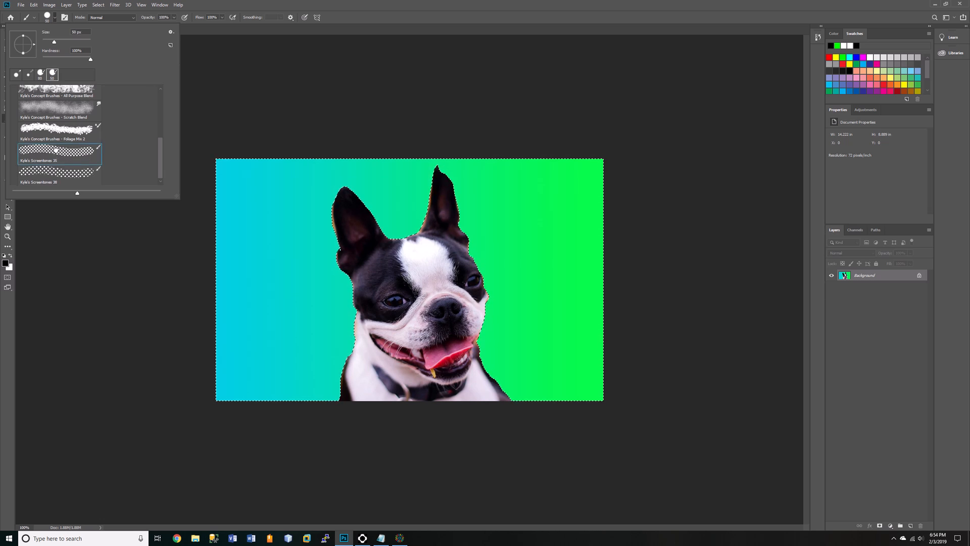
click(196, 132)
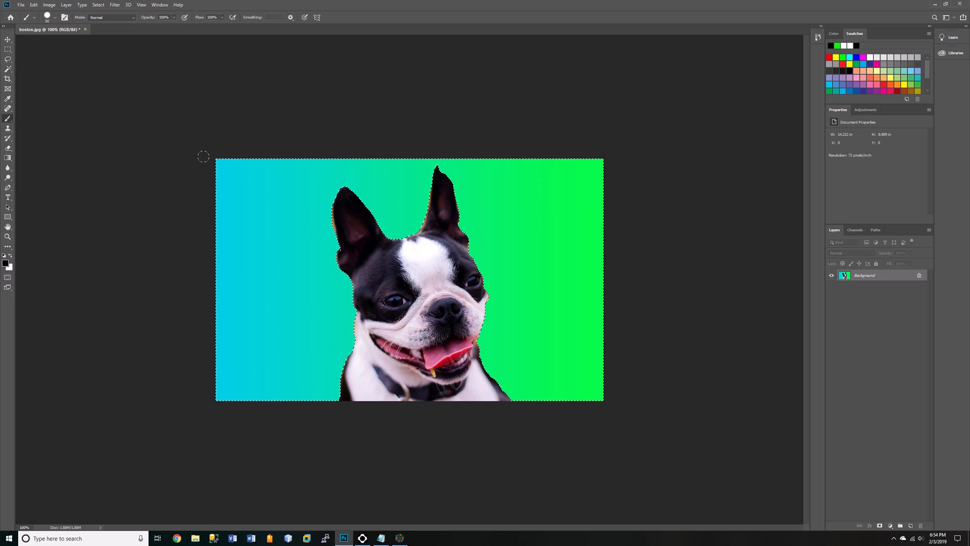
Enlarge the brush to about 92 px, paint the black screentone pattern over the whole selected background, and deselect
click(54, 18)
drag(57, 44, 62, 44)
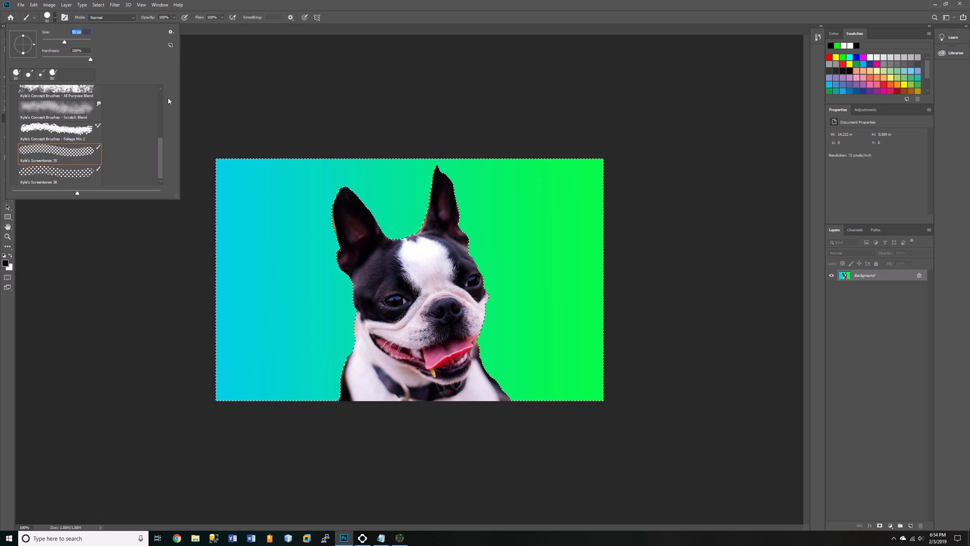
click(188, 117)
mouse_move(191, 157)
mouse_down()
mouse_move(540, 157)
mouse_move(589, 169)
mouse_move(581, 195)
mouse_move(324, 198)
mouse_move(205, 186)
mouse_move(311, 207)
mouse_move(545, 207)
mouse_move(596, 227)
mouse_move(195, 226)
mouse_move(302, 268)
mouse_move(588, 267)
mouse_move(586, 292)
mouse_move(336, 295)
mouse_move(197, 280)
mouse_move(323, 318)
mouse_move(540, 321)
mouse_move(601, 343)
mouse_move(479, 348)
mouse_move(201, 323)
mouse_move(204, 348)
mouse_move(336, 376)
mouse_up()
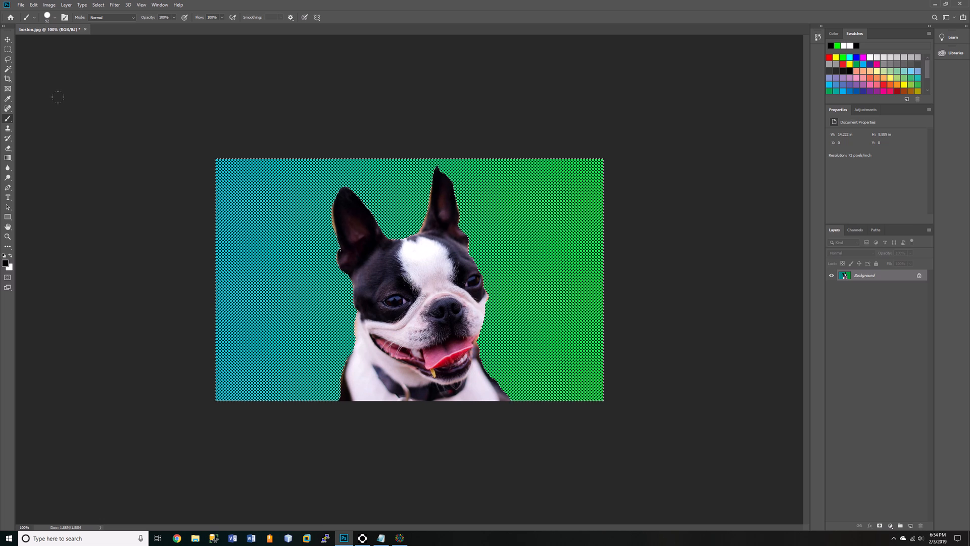
click(98, 5)
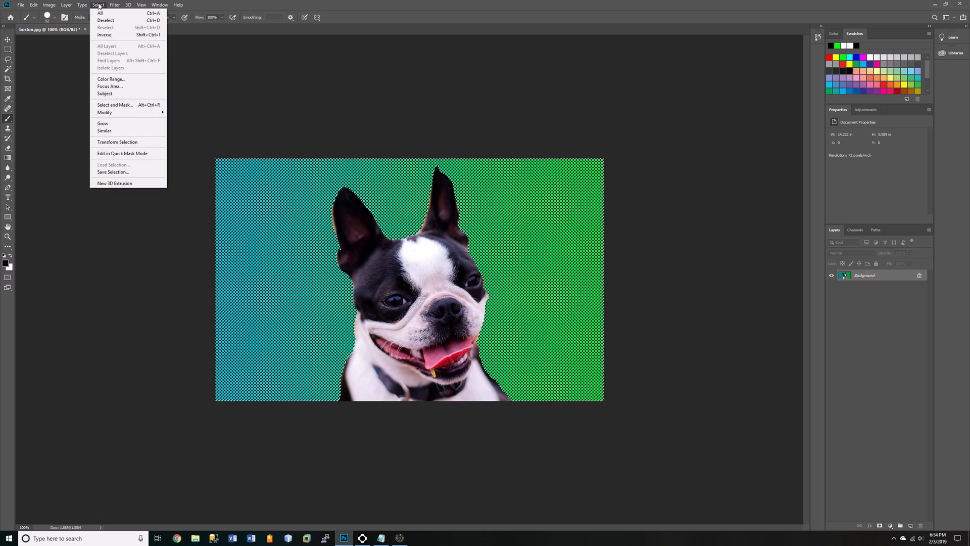
click(102, 21)
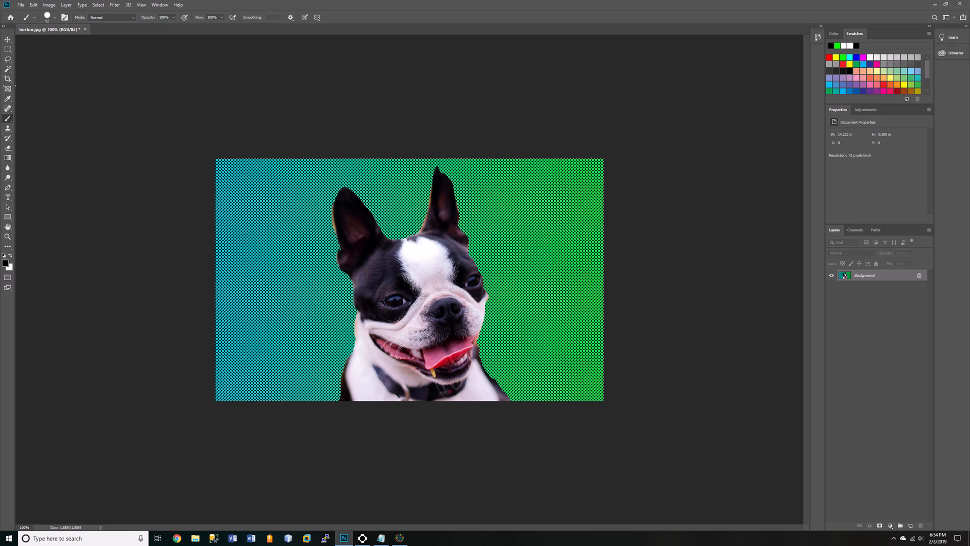
Switch to the Pencil tool and set its size to 32 px
right_click(10, 122)
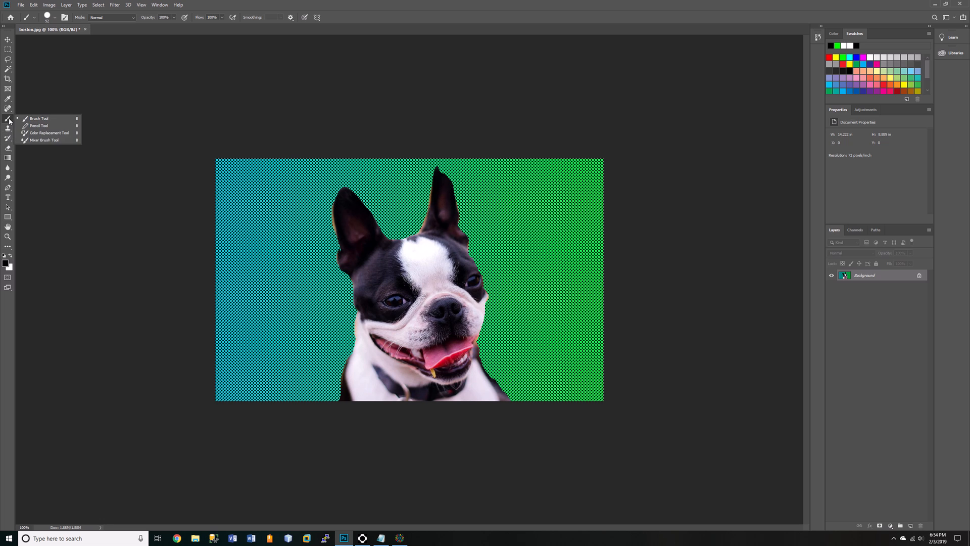
click(48, 126)
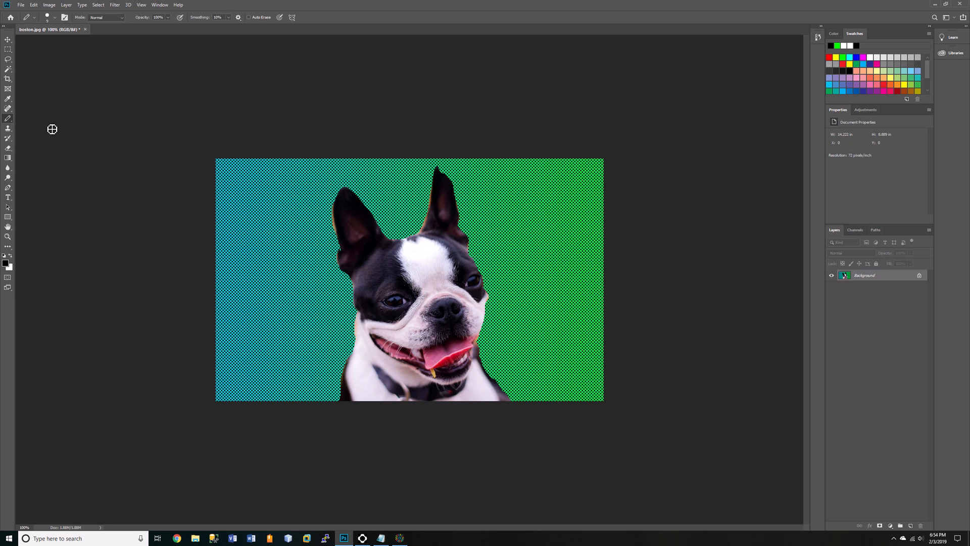
click(55, 18)
drag(44, 44, 54, 45)
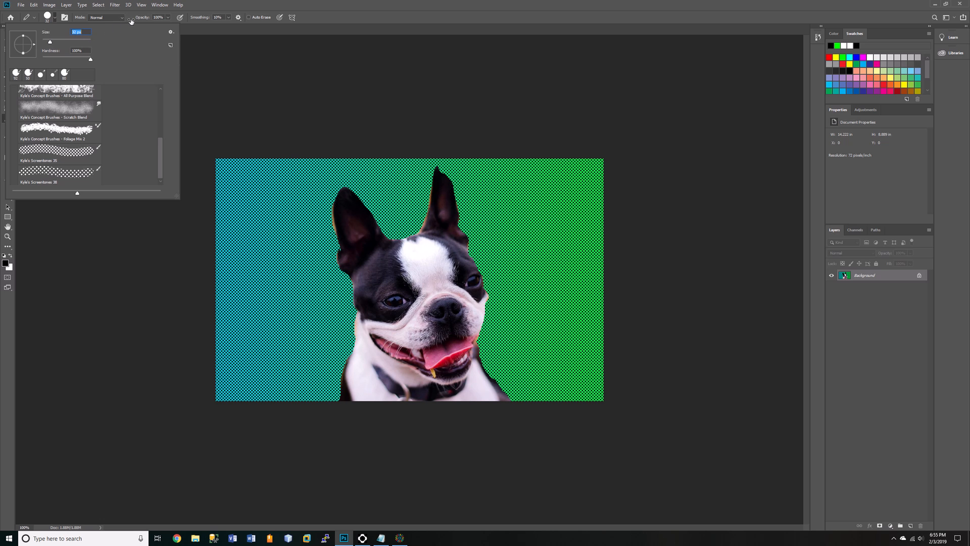
click(202, 80)
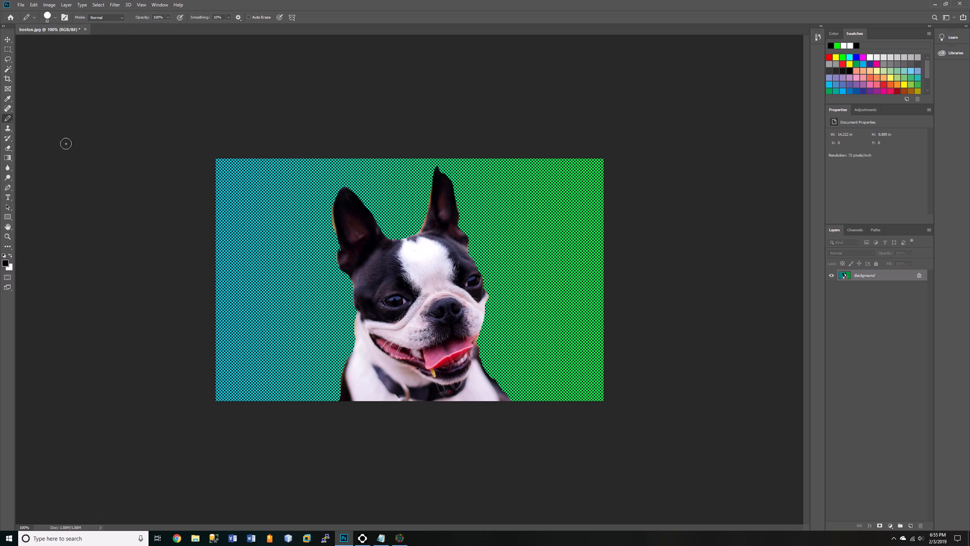
Try to change the foreground colour from black to magenta by picking only a magenta hue
click(5, 262)
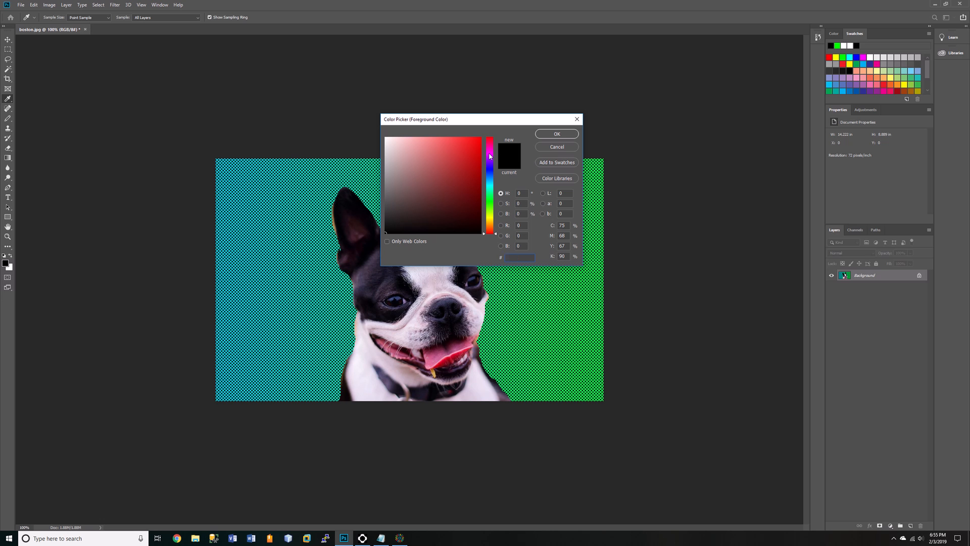
click(490, 156)
click(557, 134)
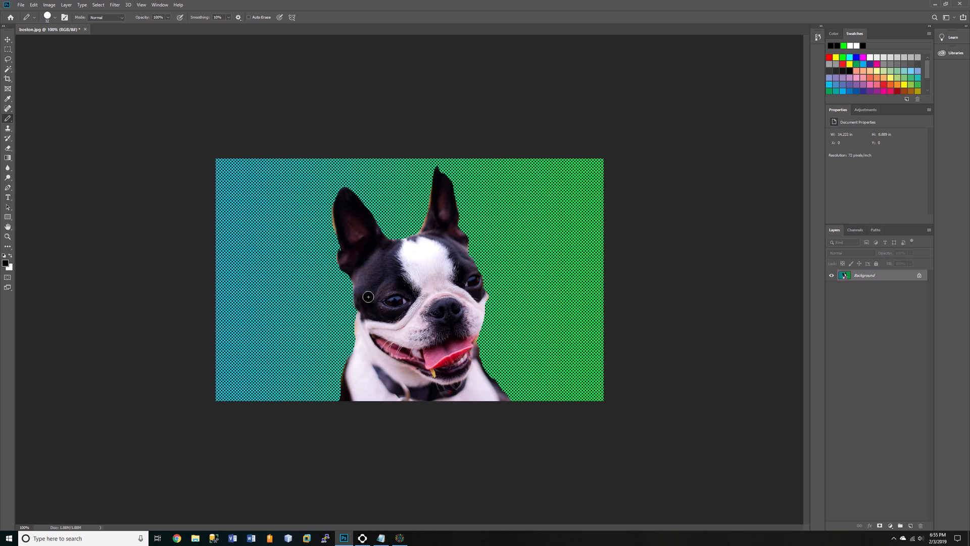
Set the foreground colour to a bright, saturated magenta for drawing with the Pencil tool
click(5, 263)
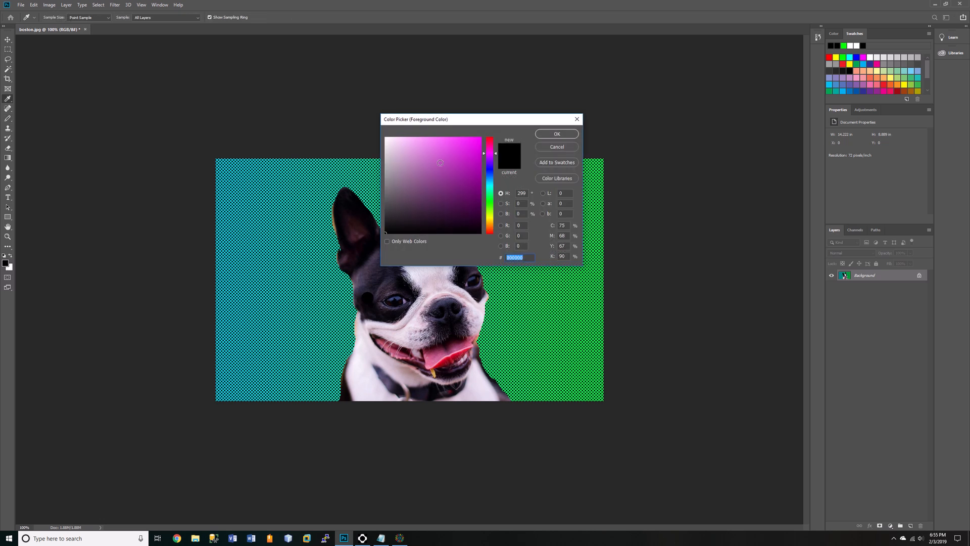
click(489, 153)
drag(385, 233, 476, 142)
click(556, 134)
key(b)
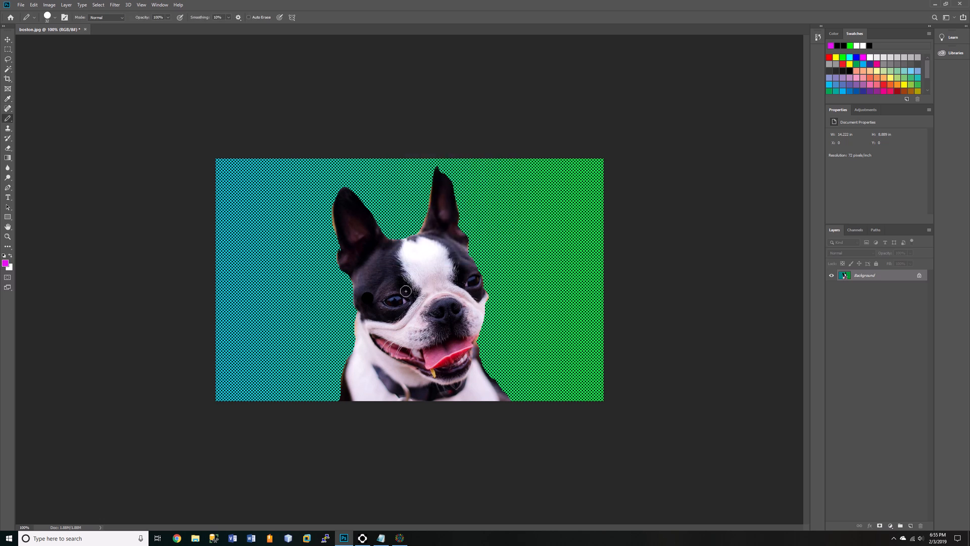
Draw a solid magenta sunglasses shape over the dog's eyes with the Pencil tool and select it with the Magic Wand
mouse_move(366, 297)
mouse_down()
mouse_move(485, 263)
mouse_move(476, 299)
mouse_move(431, 284)
mouse_move(403, 316)
mouse_move(369, 299)
mouse_move(387, 306)
mouse_move(414, 293)
mouse_move(403, 308)
mouse_move(382, 300)
mouse_move(447, 280)
mouse_move(473, 281)
mouse_up()
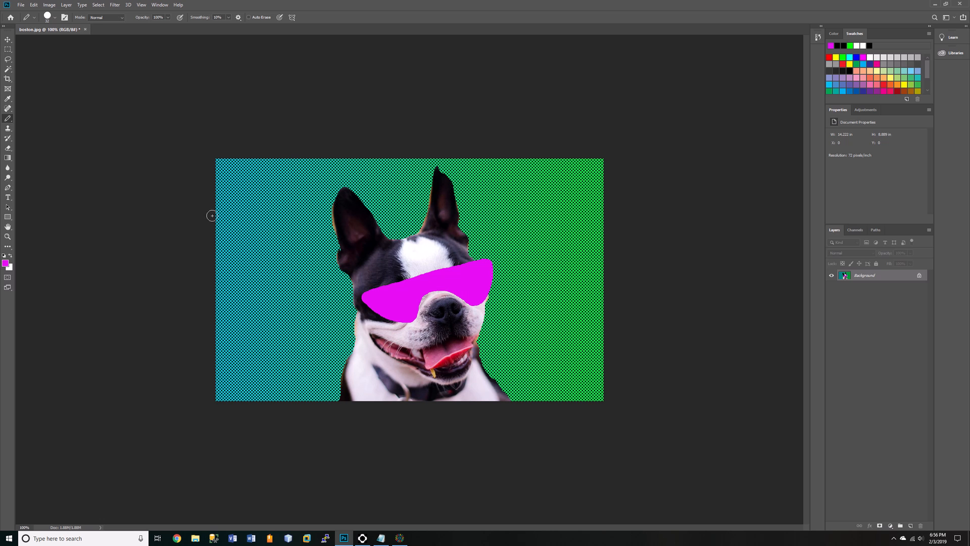
click(7, 71)
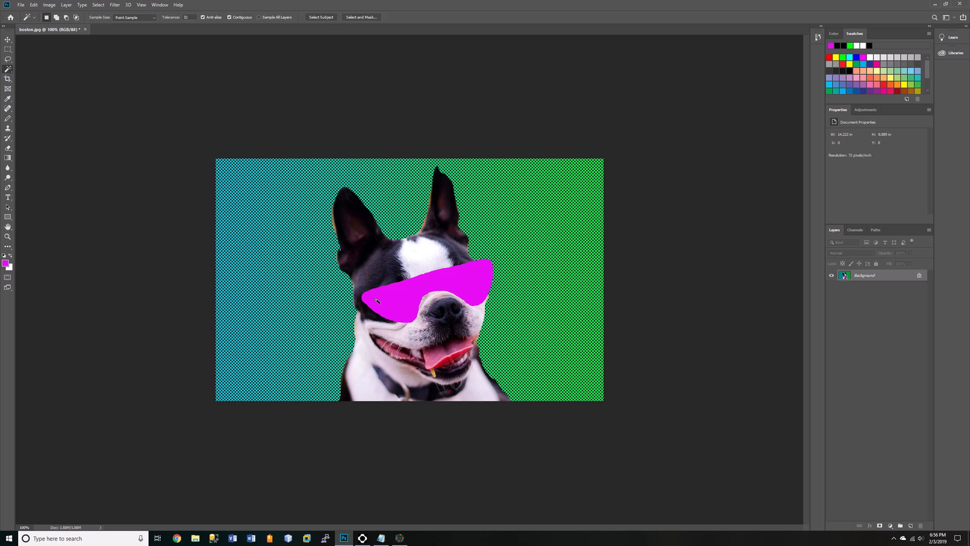
click(403, 296)
Set up a Gradient tool fill from the Black, White preset and change its starting colour stop to bright blue
click(7, 158)
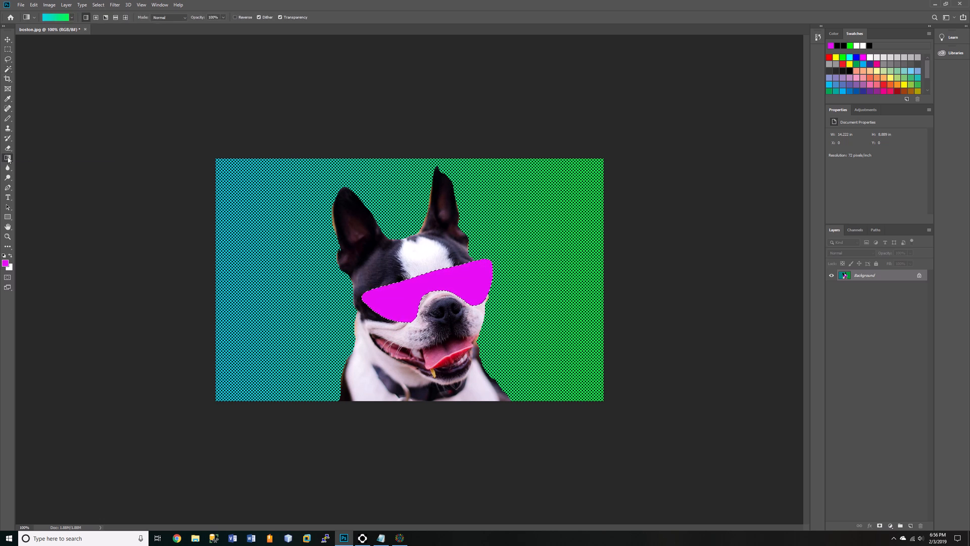
click(64, 19)
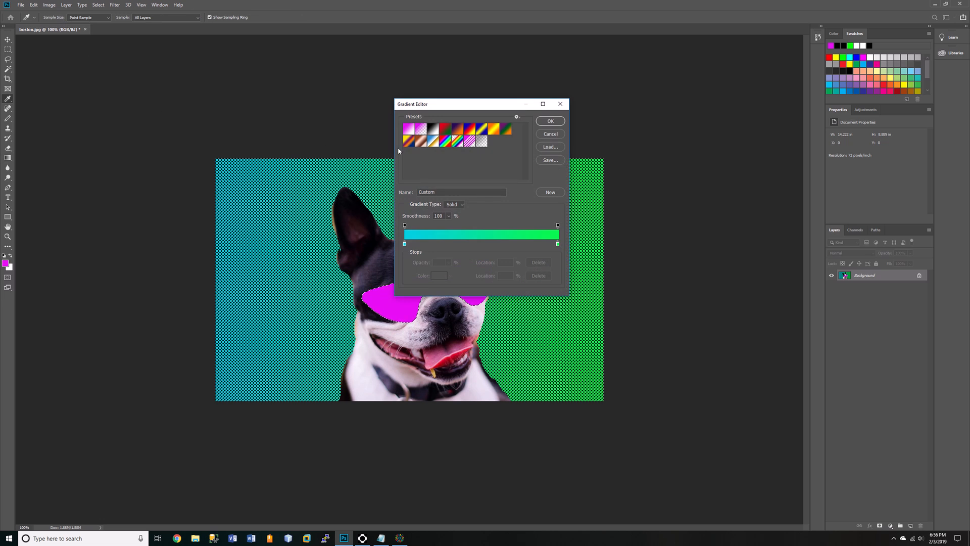
click(433, 130)
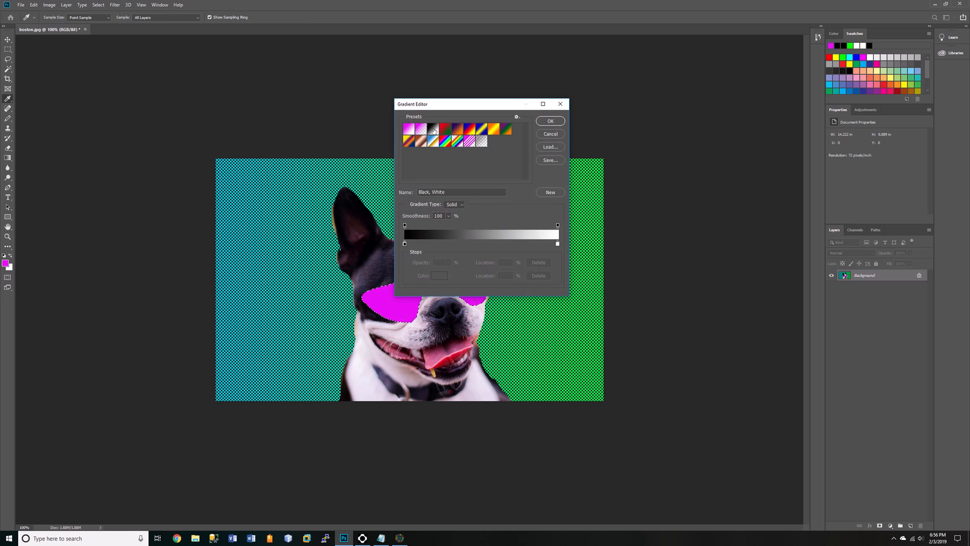
click(405, 244)
click(437, 276)
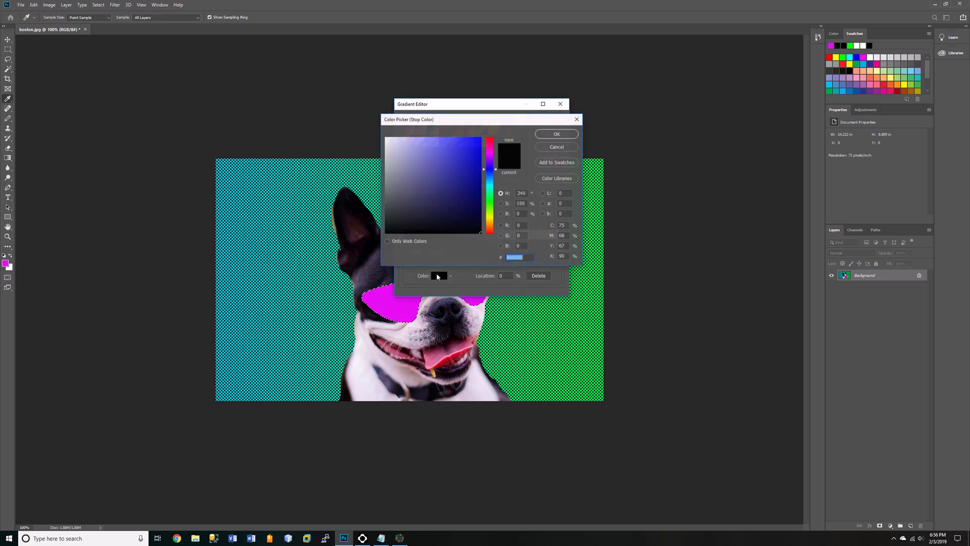
click(474, 146)
click(554, 136)
Change the gradient's ending colour stop to deep purple and accept the edited gradient
click(557, 244)
click(445, 275)
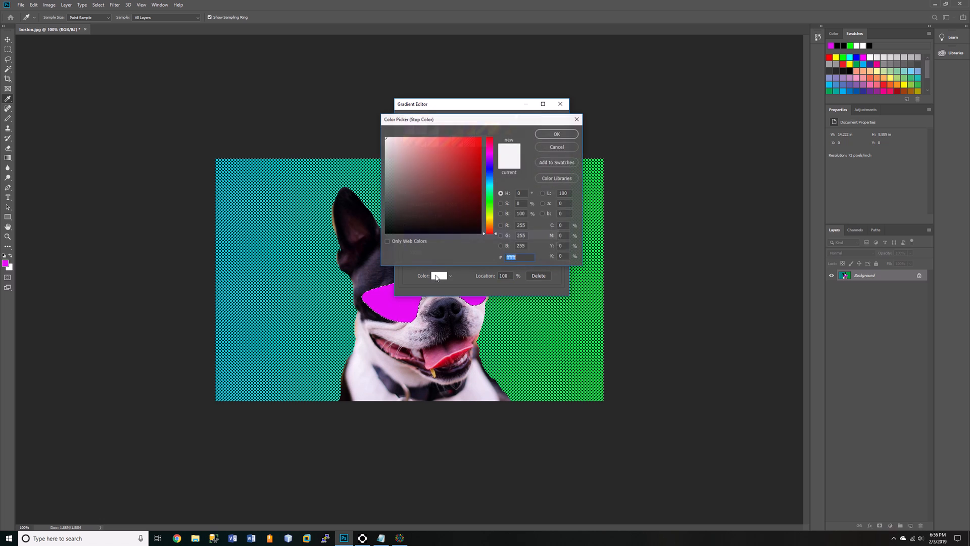
click(468, 182)
click(489, 162)
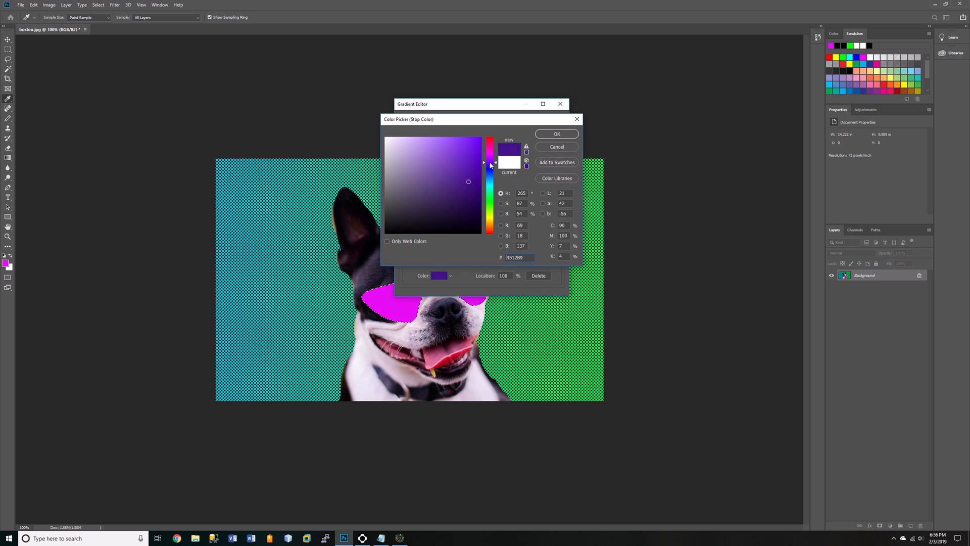
click(489, 160)
click(474, 171)
click(556, 134)
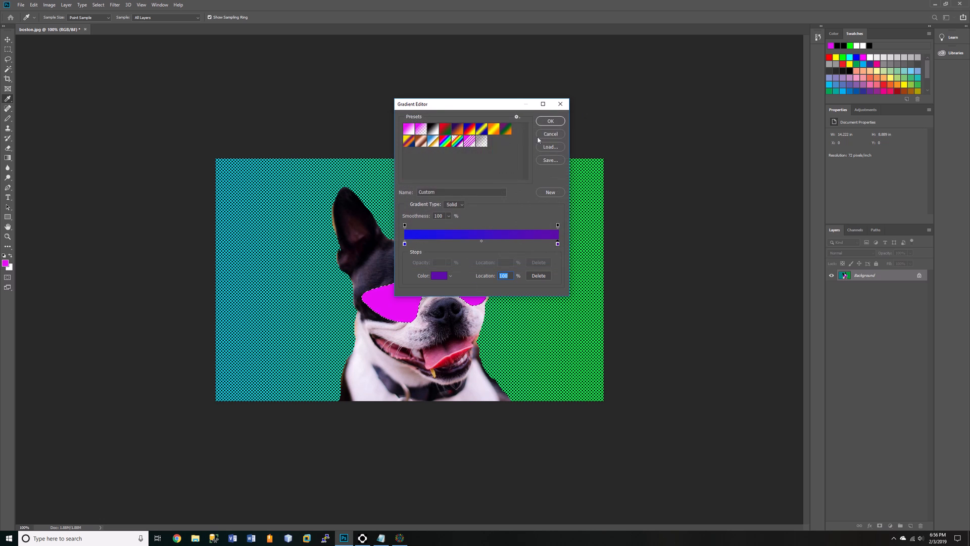
click(550, 121)
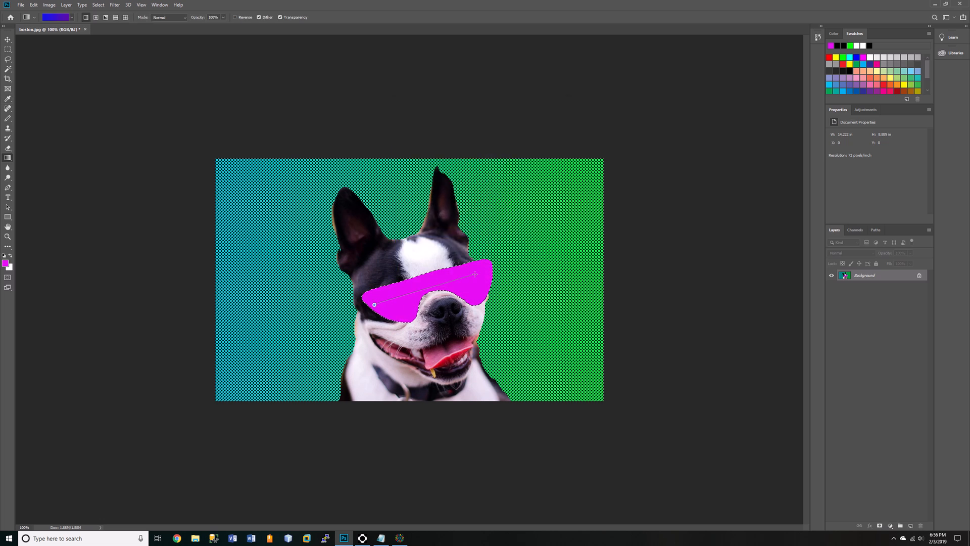
Apply the blue-to-purple linear gradient across the selected sunglasses from their left end up to their right end, and deselect
drag(374, 304, 475, 274)
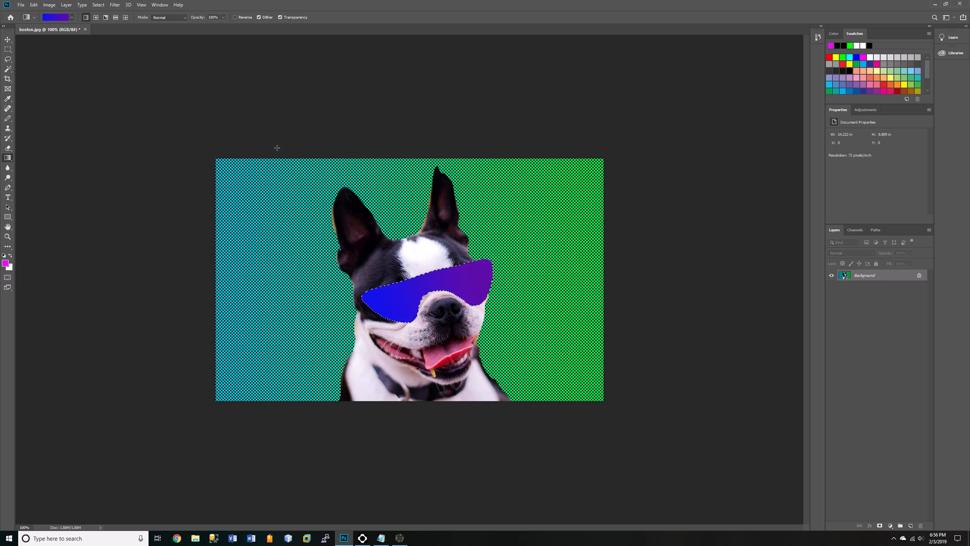
click(95, 5)
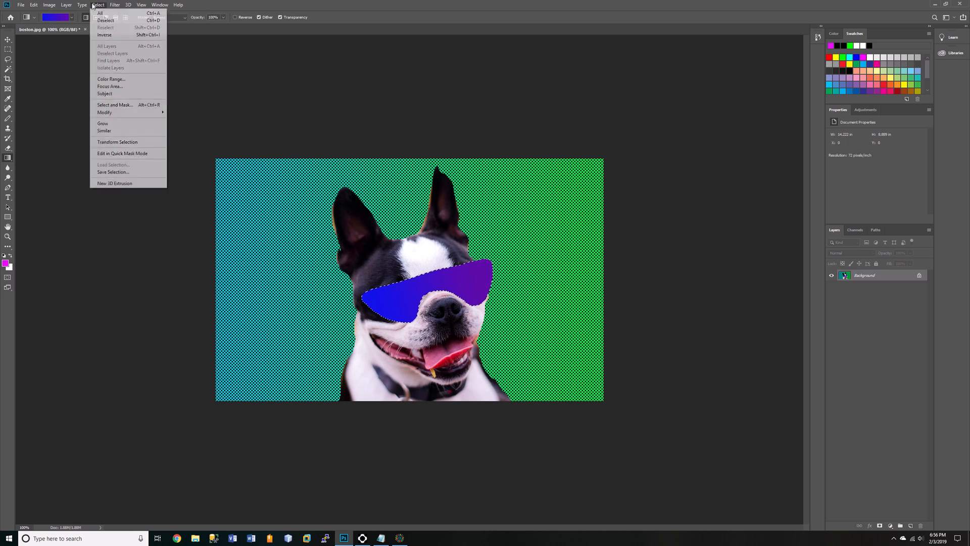
click(103, 20)
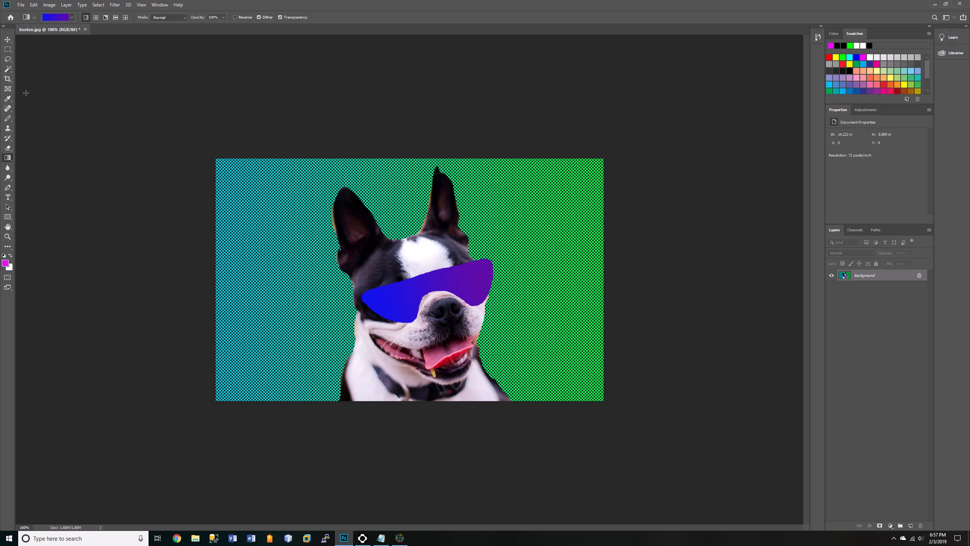
Crop away the image's left and right sides to a width of about 11.47 in, keeping the full height
click(8, 79)
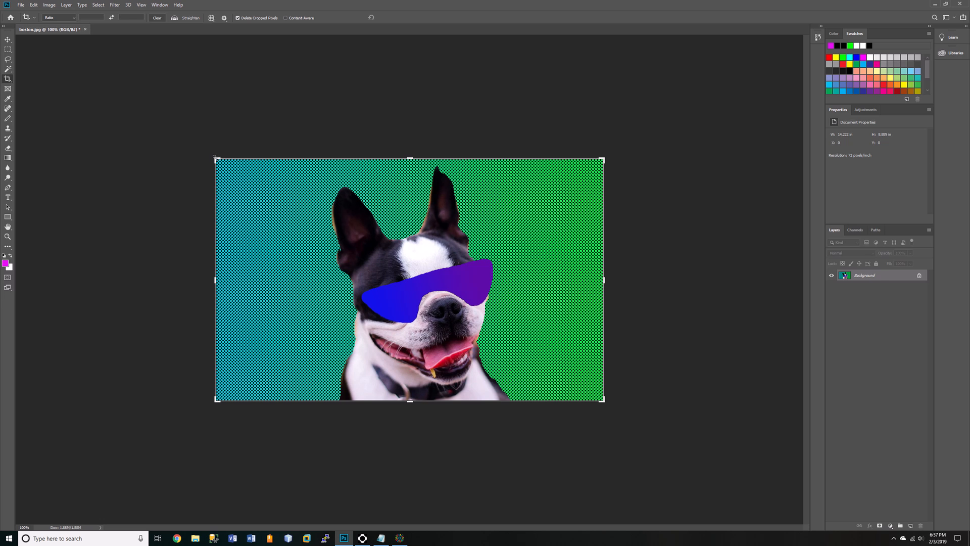
drag(222, 154, 247, 159)
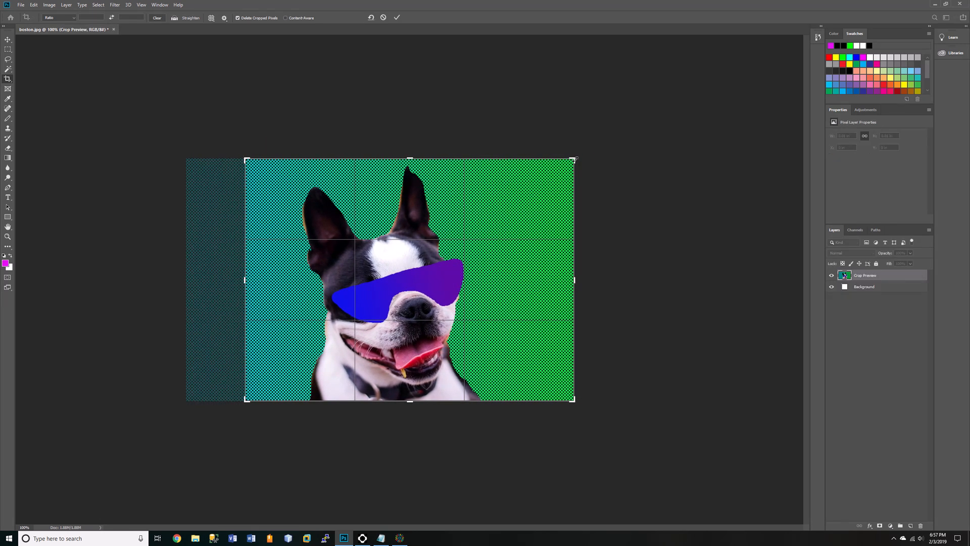
drag(571, 160, 561, 161)
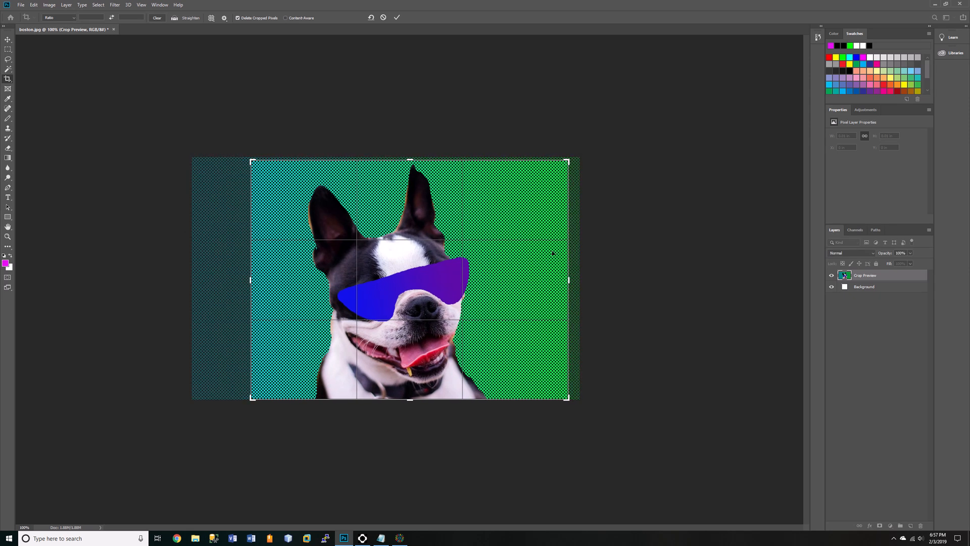
drag(406, 160, 411, 157)
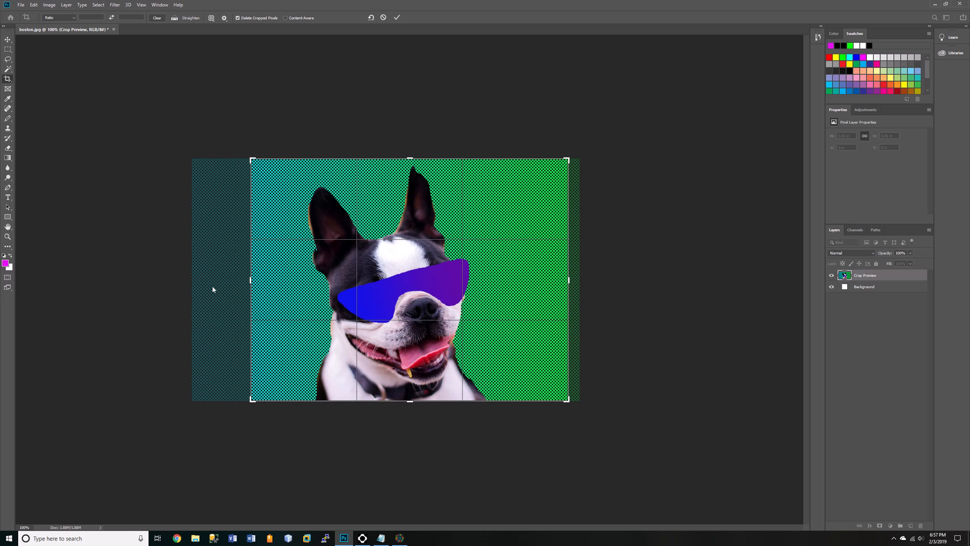
drag(250, 279, 251, 280)
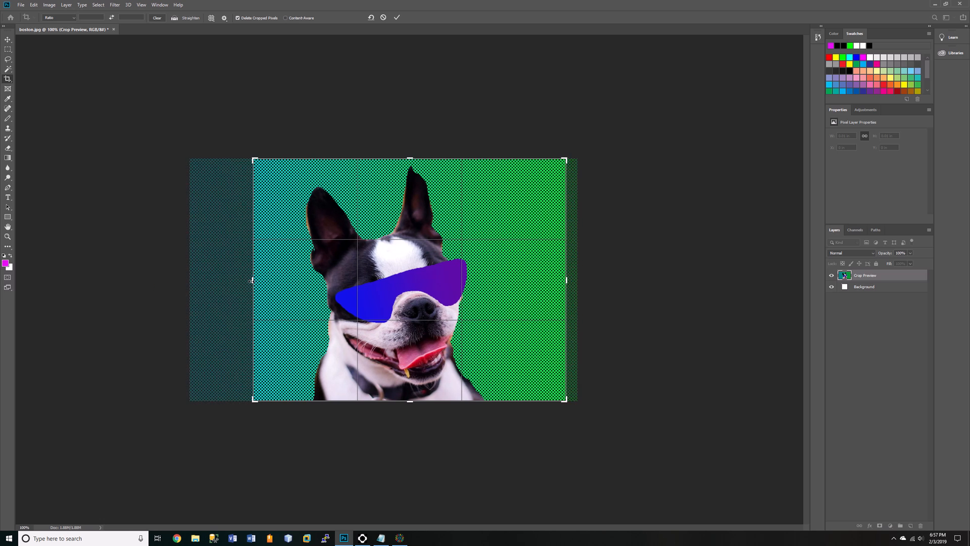
click(396, 18)
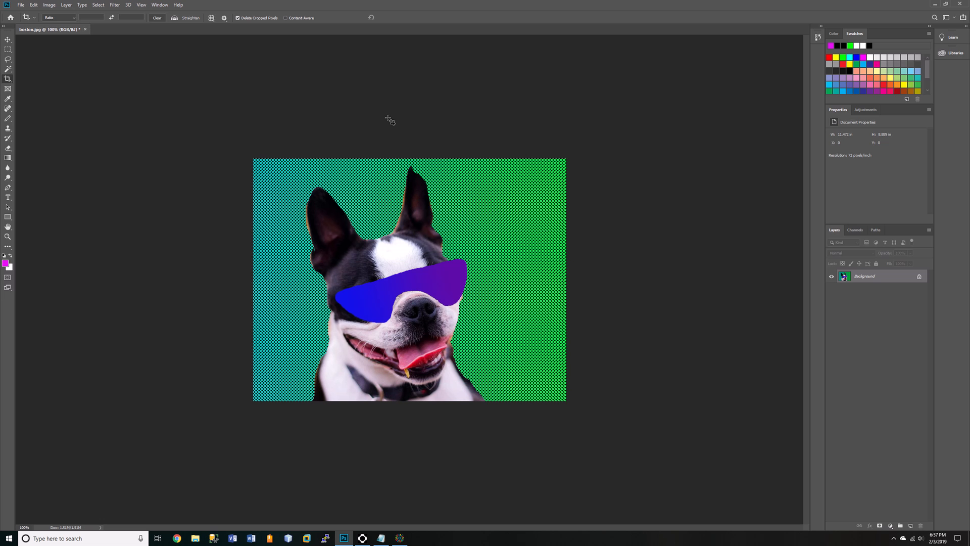
Select a rectangle just inside the image edges and invert the selection to leave a thin border frame selected
click(7, 51)
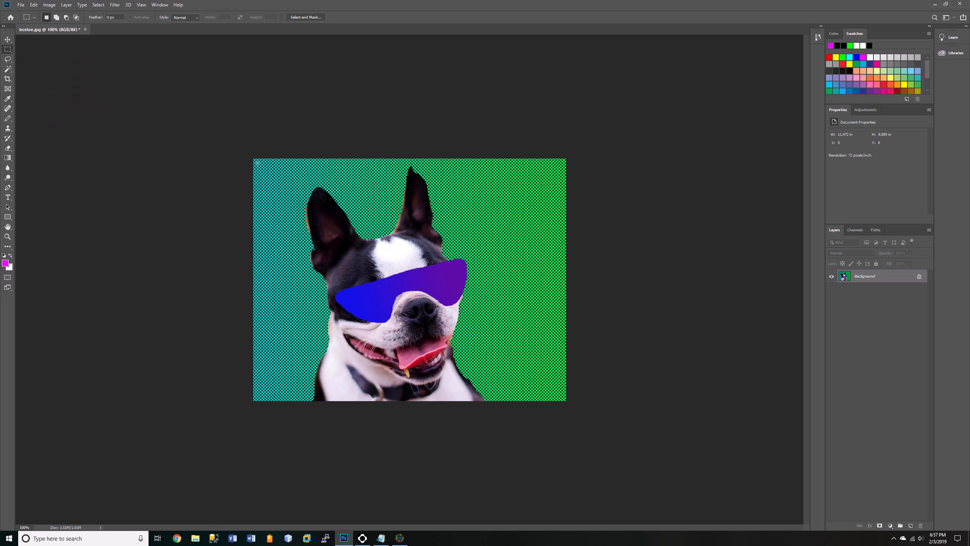
drag(256, 160, 564, 398)
drag(566, 398, 566, 397)
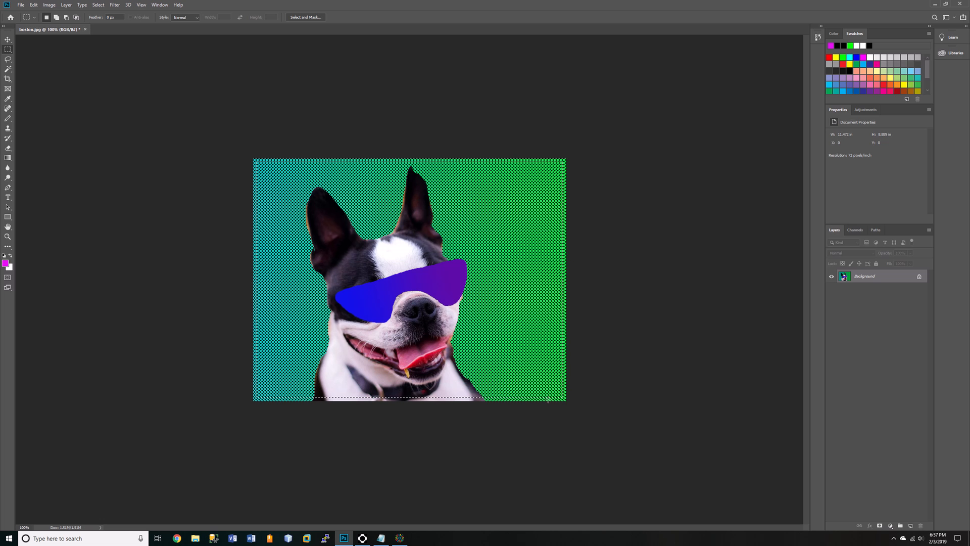
click(100, 6)
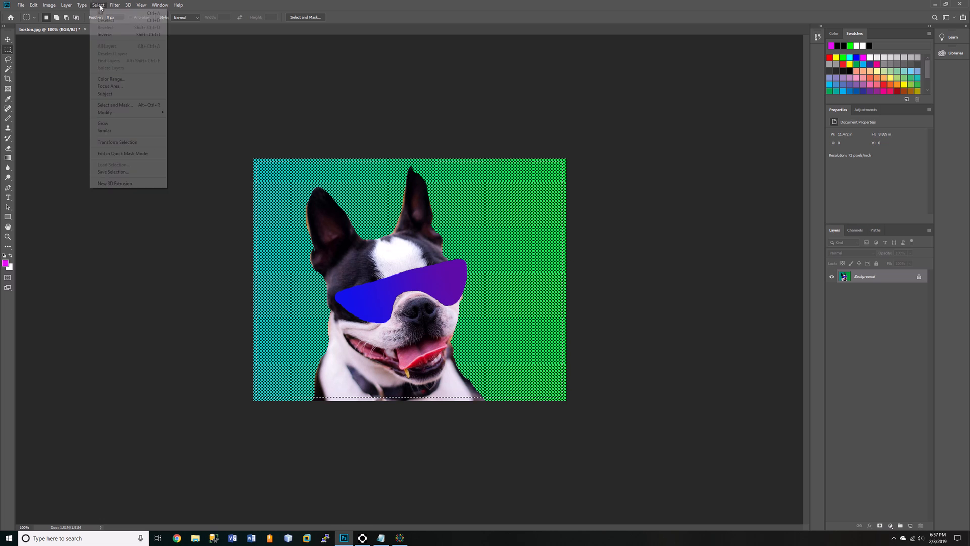
click(105, 36)
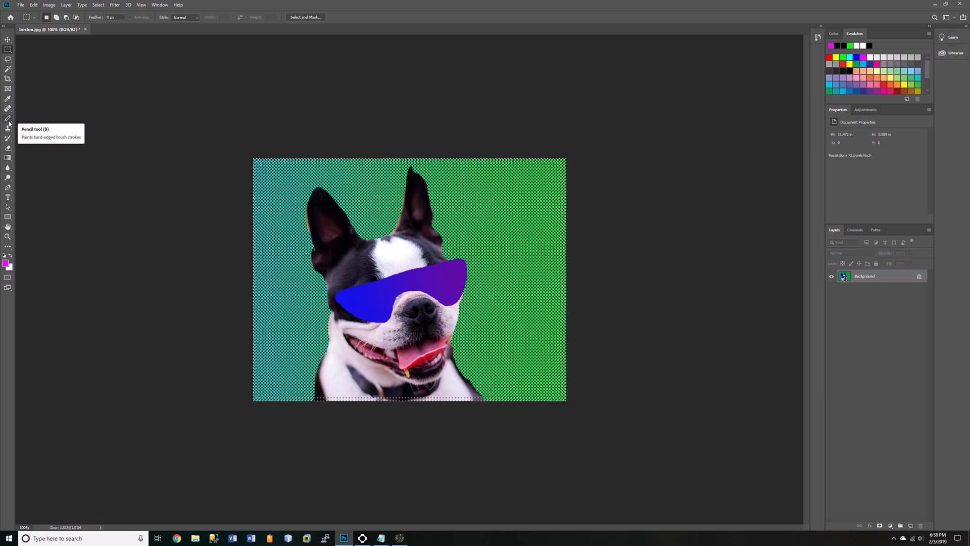
Make magenta the background colour and erase along all four sides of the selected frame to create a magenta border
click(8, 150)
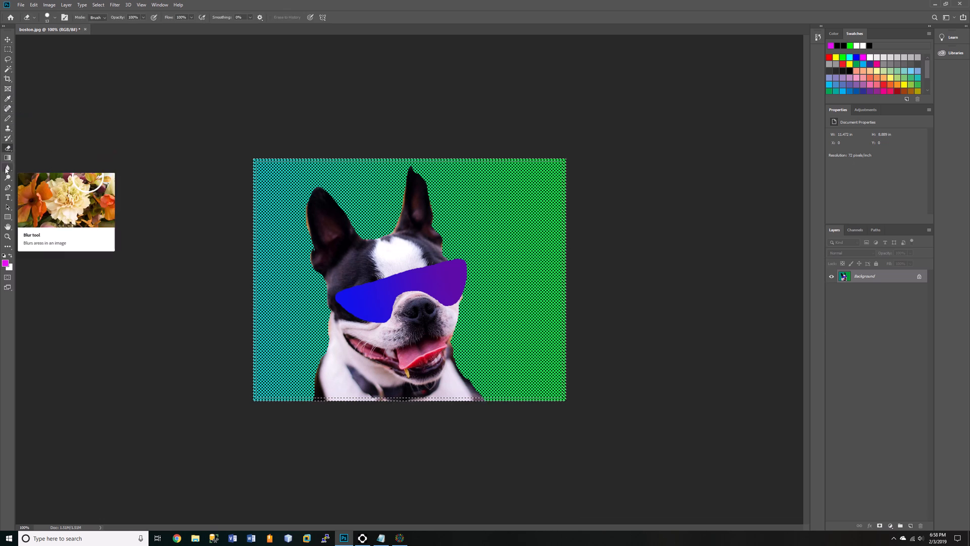
click(10, 257)
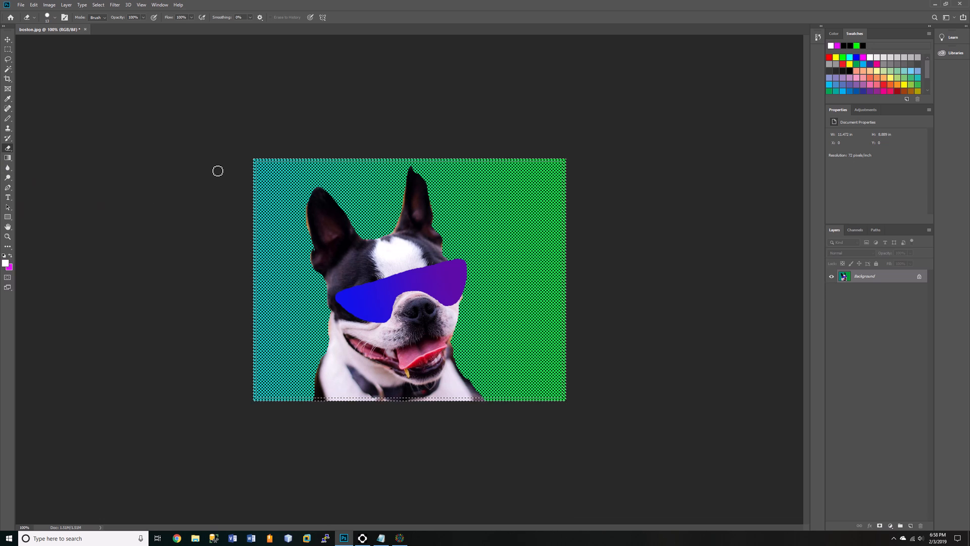
drag(268, 164, 295, 163)
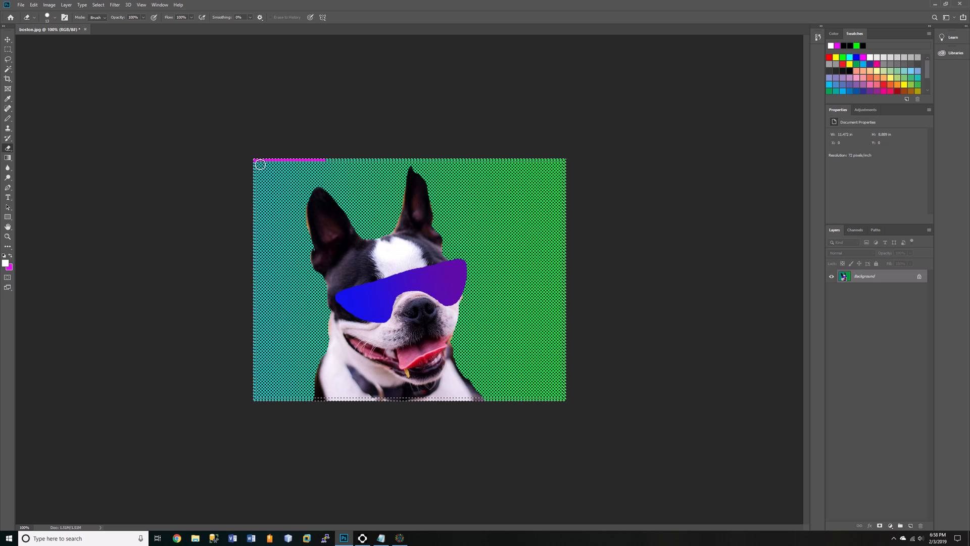
mouse_move(460, 163)
mouse_down()
mouse_move(377, 163)
mouse_move(573, 164)
mouse_move(562, 168)
mouse_move(566, 403)
mouse_move(254, 404)
mouse_move(275, 404)
mouse_move(260, 397)
mouse_move(260, 384)
mouse_move(256, 399)
mouse_move(258, 168)
mouse_up()
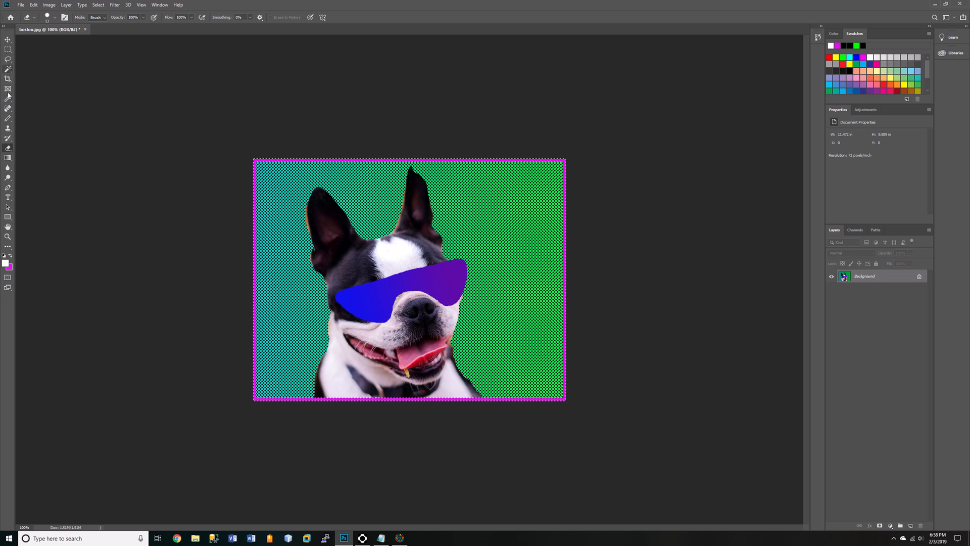
Try a short white Pencil stroke on the left side of the border, undo it, and return to the Eraser tool
click(8, 118)
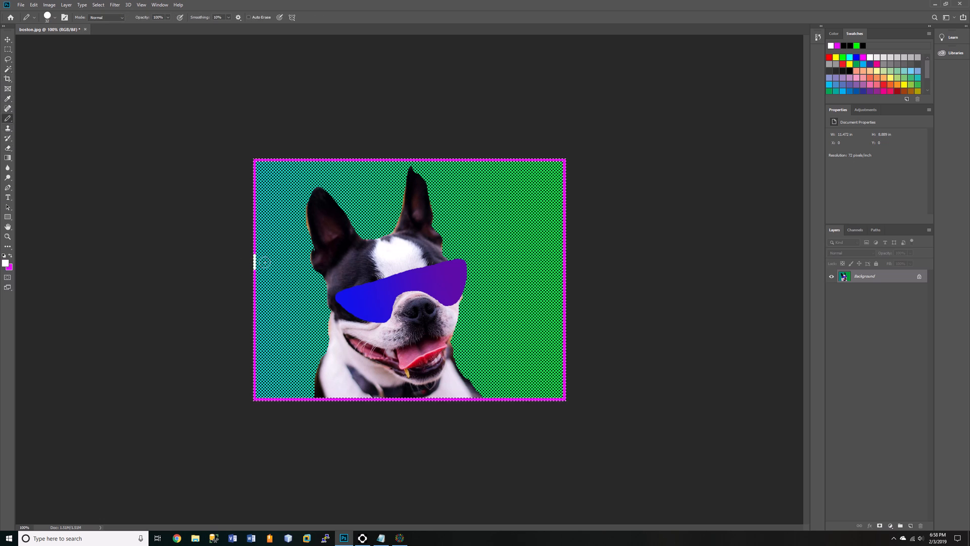
click(34, 5)
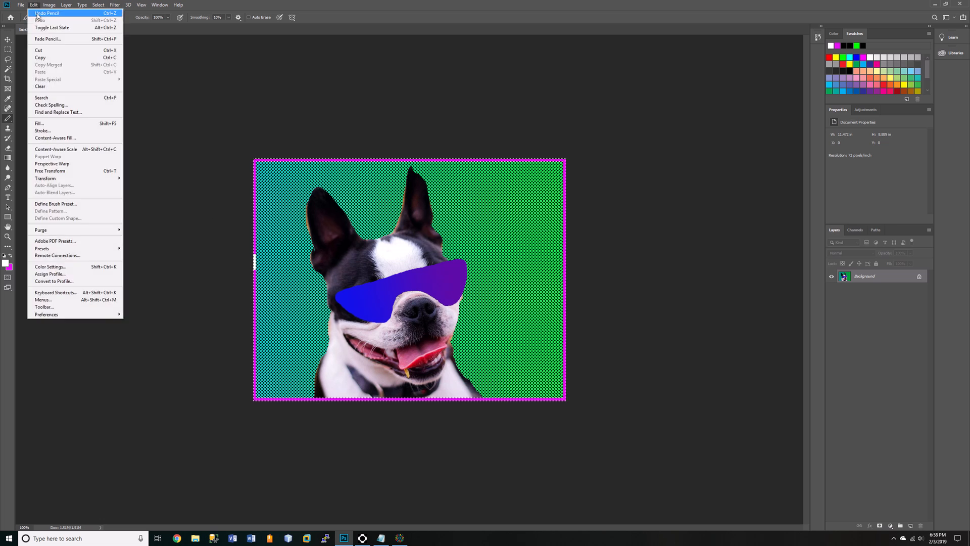
click(46, 13)
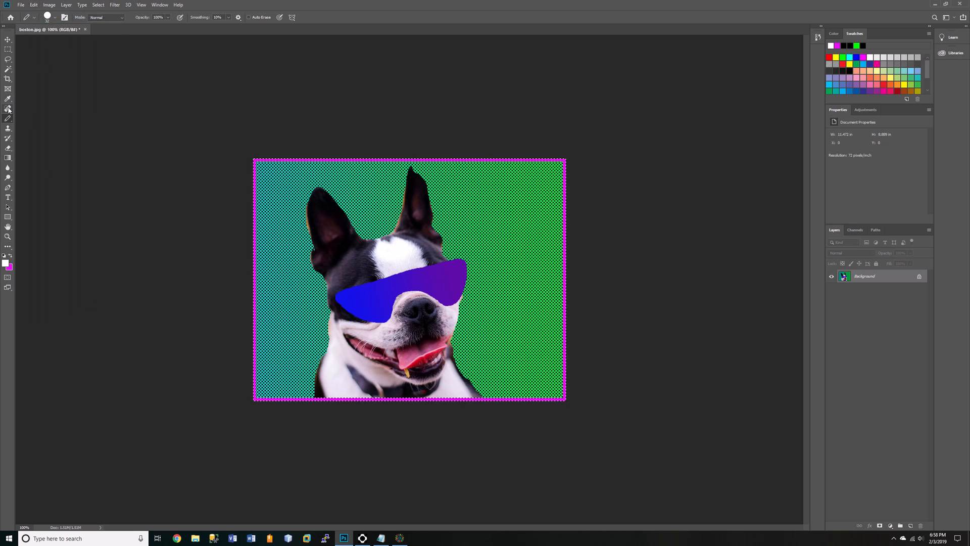
click(8, 147)
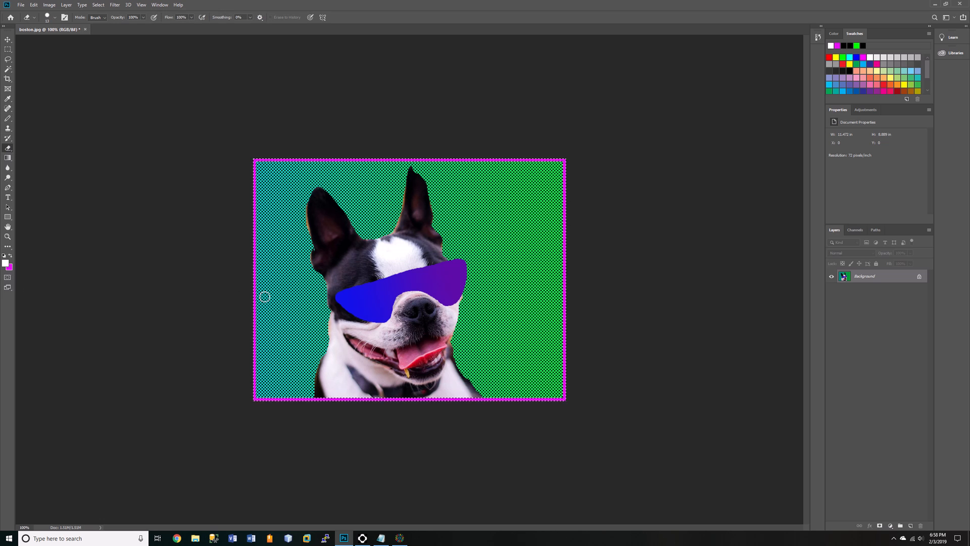
Deselect the magenta border frame
click(99, 6)
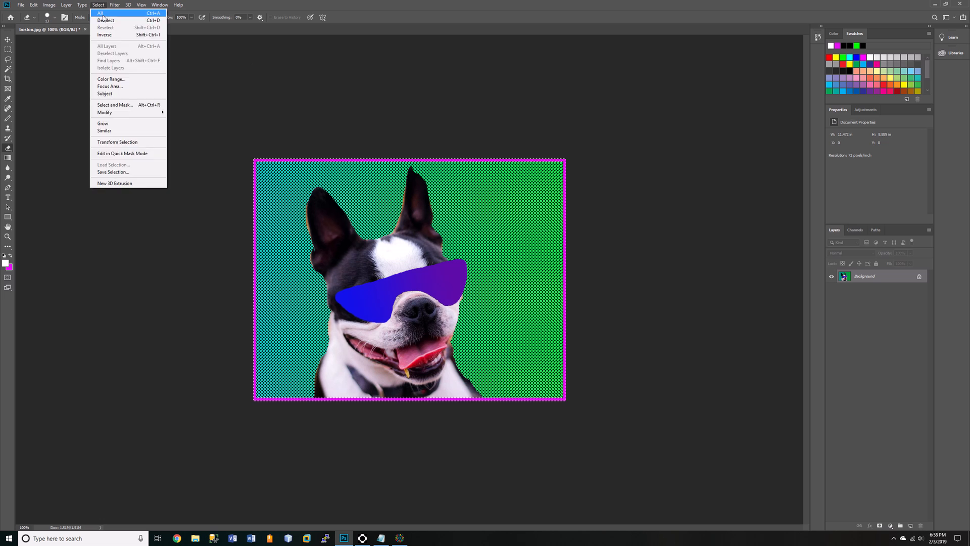
click(106, 22)
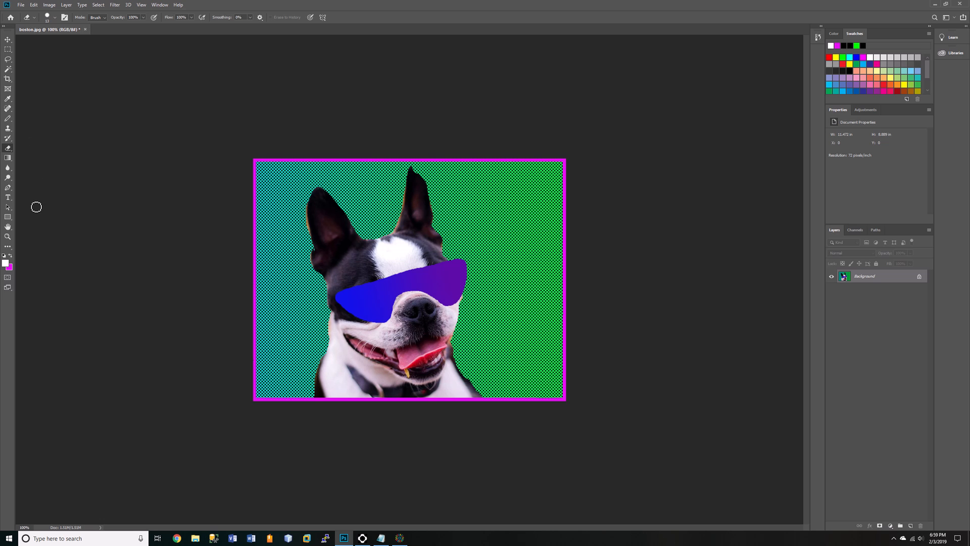
Select a tall rectangle in the green background between the dog and the magenta border
click(8, 197)
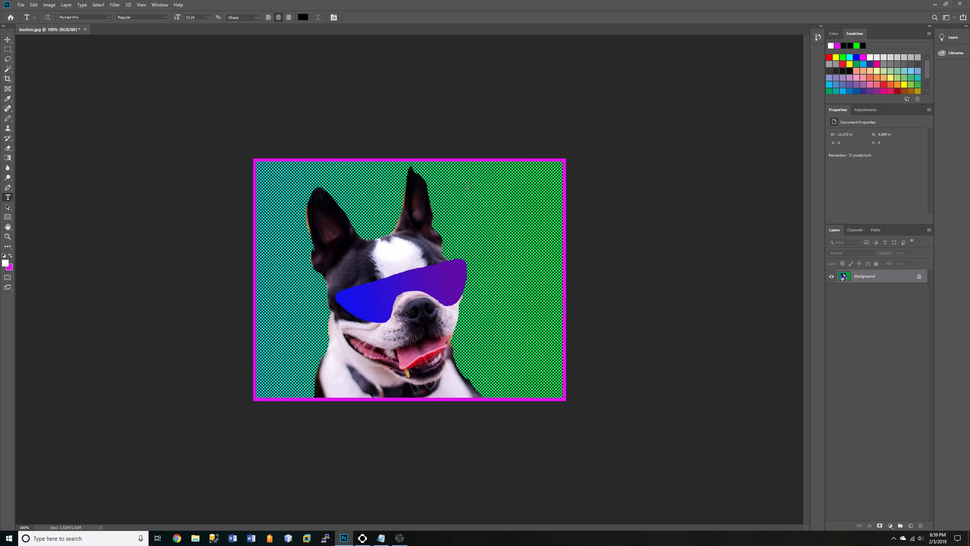
key(m)
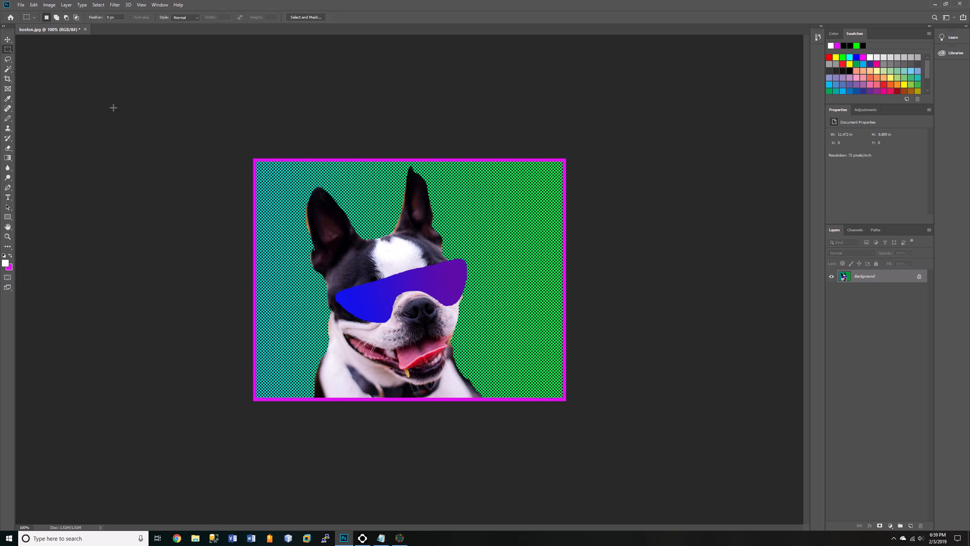
drag(461, 188, 508, 226)
drag(485, 193, 550, 378)
Enlarge the eraser brush and erase the whole selected rectangle to make a solid magenta panel
click(7, 147)
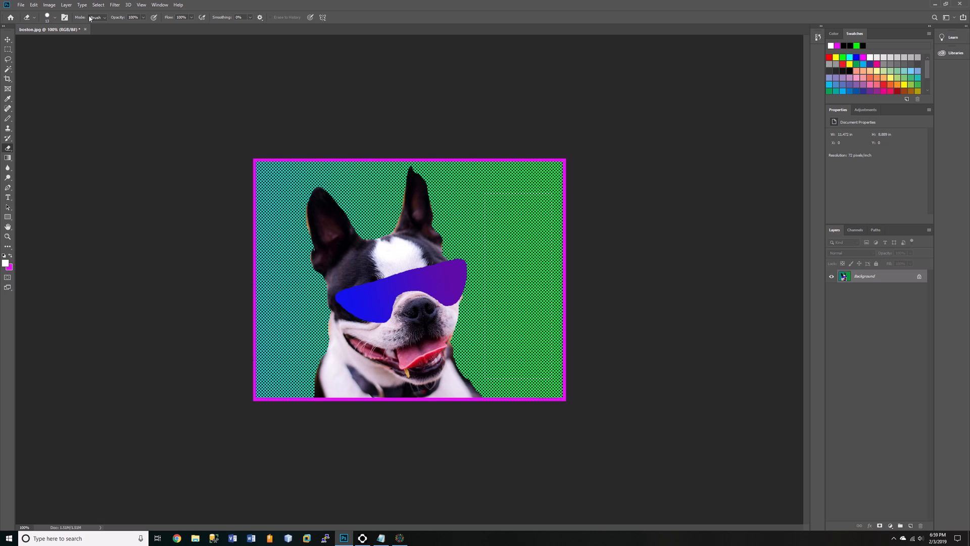
click(51, 17)
drag(45, 43, 66, 42)
mouse_move(479, 190)
mouse_down()
mouse_move(518, 198)
mouse_move(548, 224)
mouse_move(535, 265)
mouse_move(468, 300)
mouse_move(526, 373)
mouse_up()
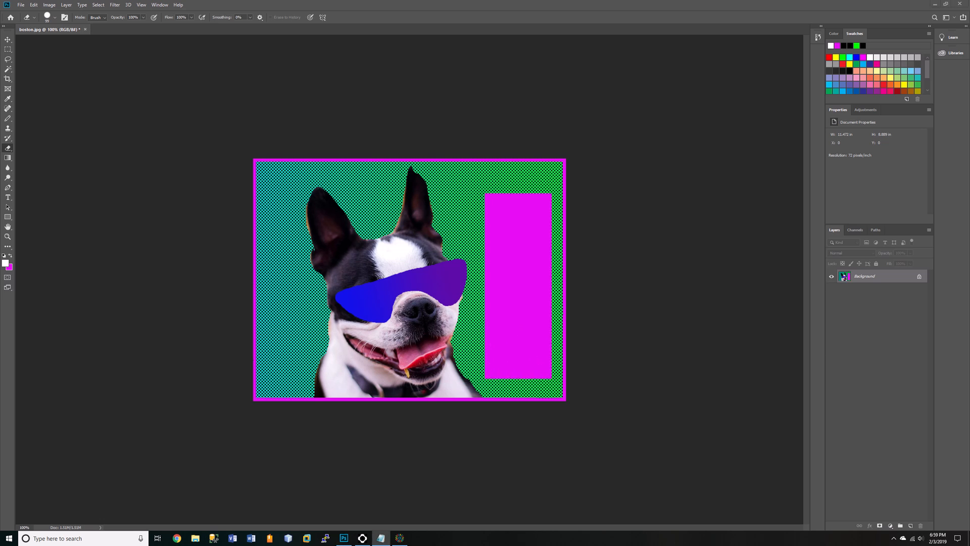
Create a paragraph text box covering the magenta panel and replace its placeholder text with "Lasso Tool"
click(9, 198)
drag(487, 203, 549, 372)
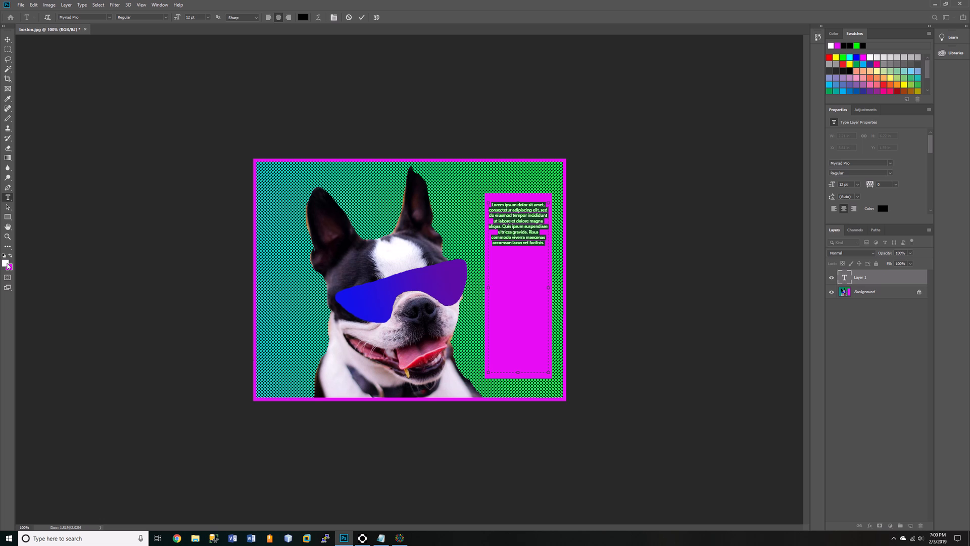
key(Delete)
text(Lisa)
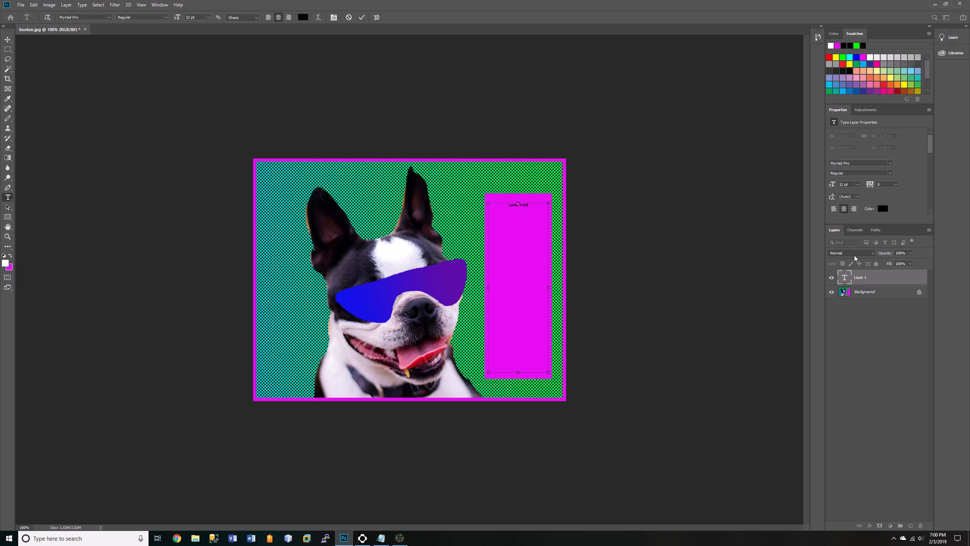
Set the "Lasso Tool" text to 36 pt and place the text cursor at its end
click(857, 184)
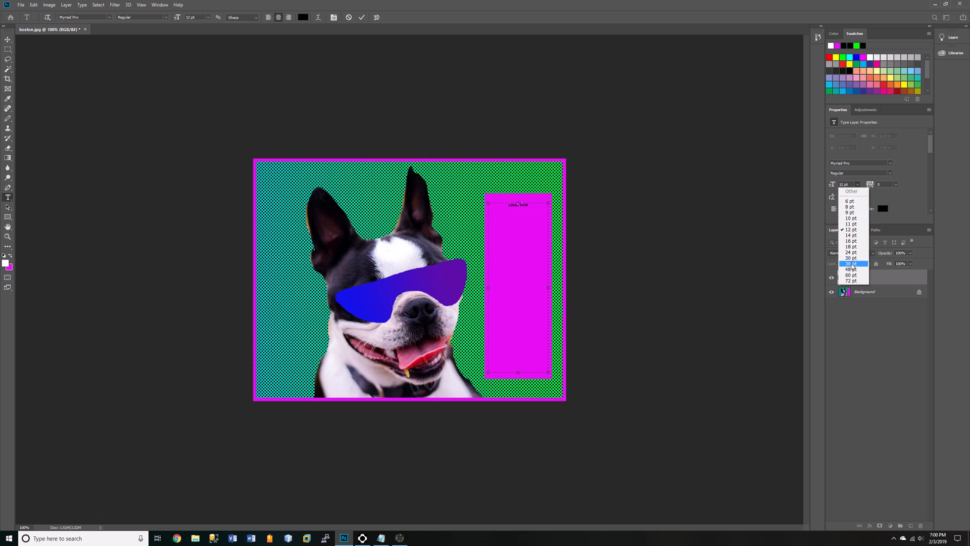
click(851, 264)
drag(536, 203, 494, 206)
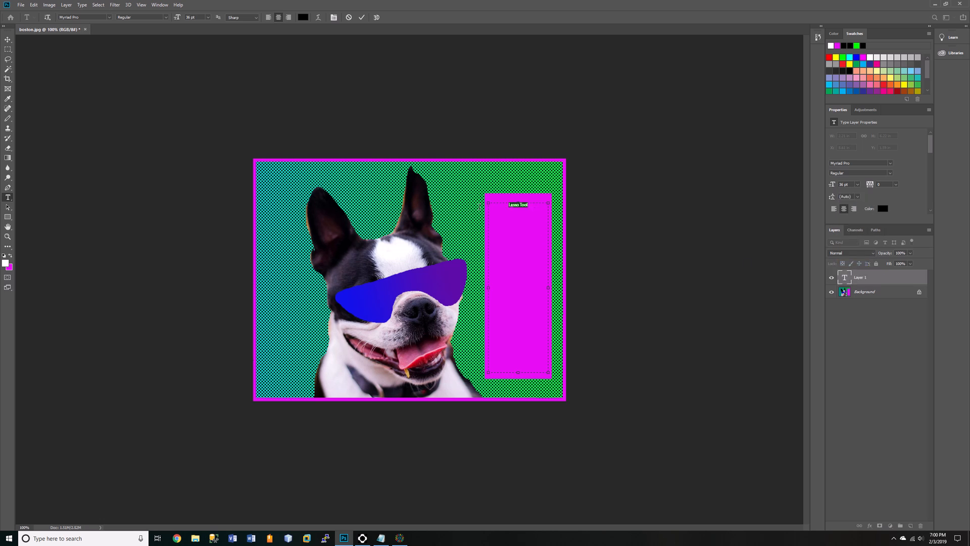
click(854, 185)
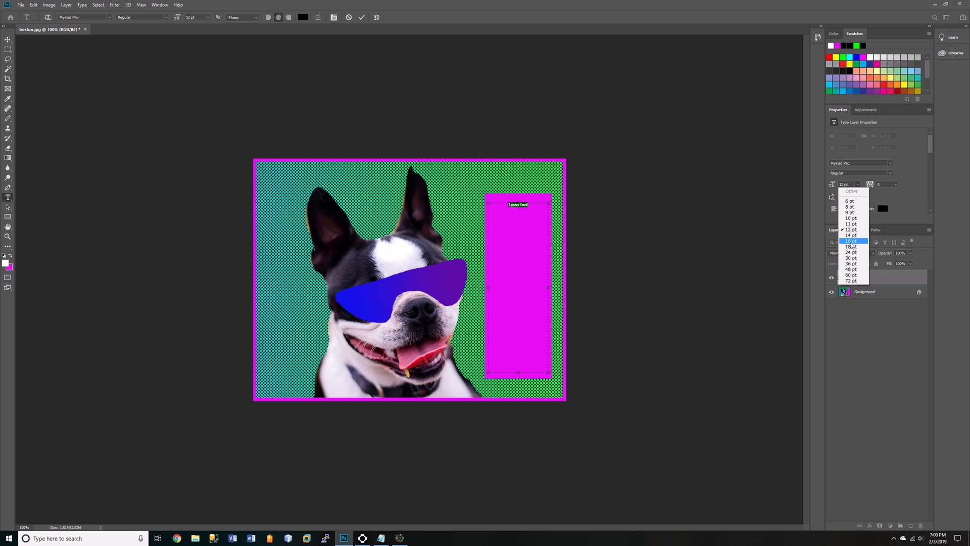
click(851, 264)
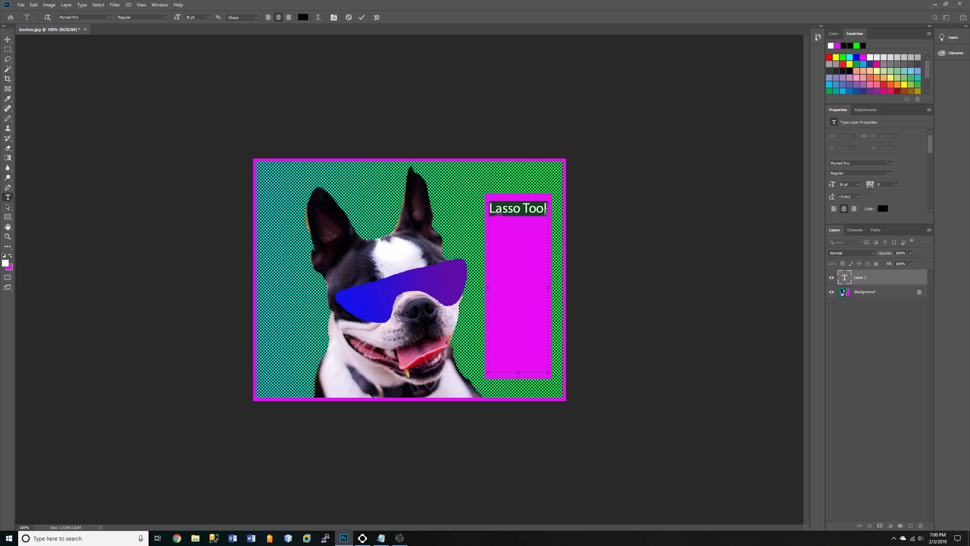
click(547, 211)
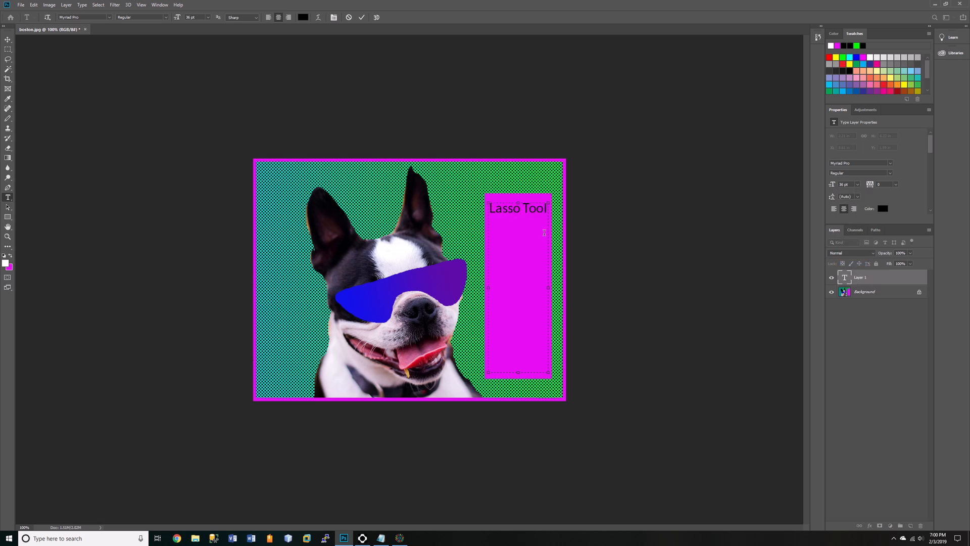
Continue the list under "Lasso Tool" with Gradient, Pencil, Brush, Magic Wand, Crop and Rectangular
key(Return)
text(Gradient Pencil Brush)
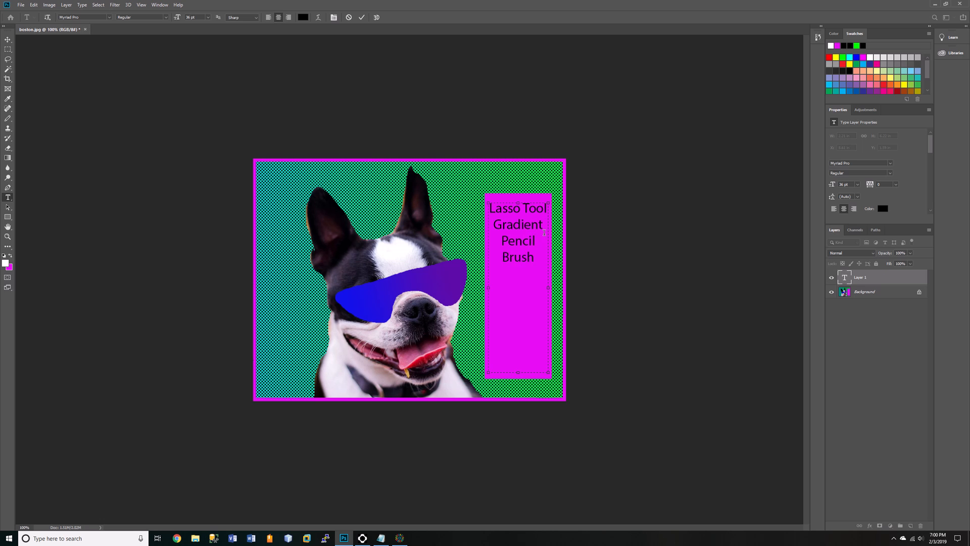
key(Return)
text(Magic)
key(Return)
text(Wand )
text(Crop)
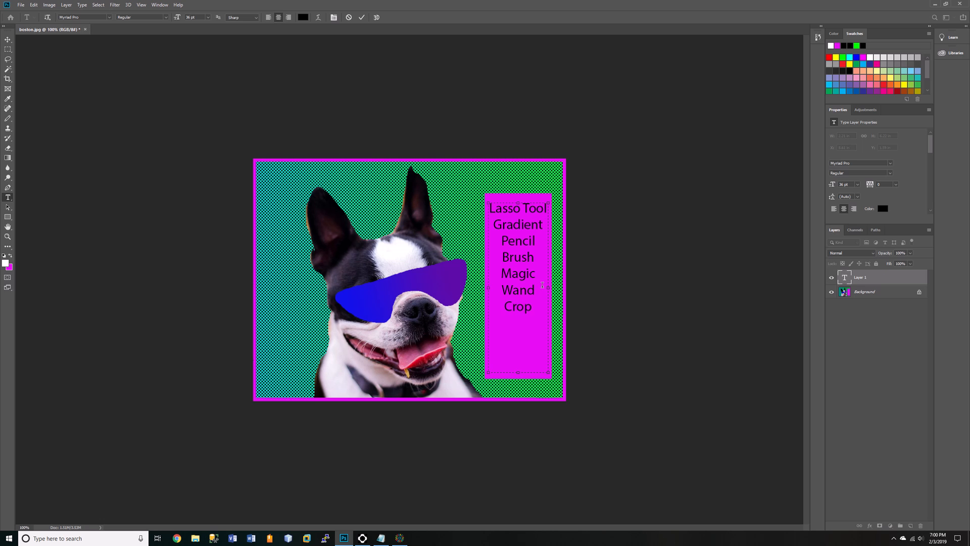
key(Return)
text(Rectangular)
Reduce the whole tool list to 24 pt and return the text cursor to its end
drag(526, 340, 491, 200)
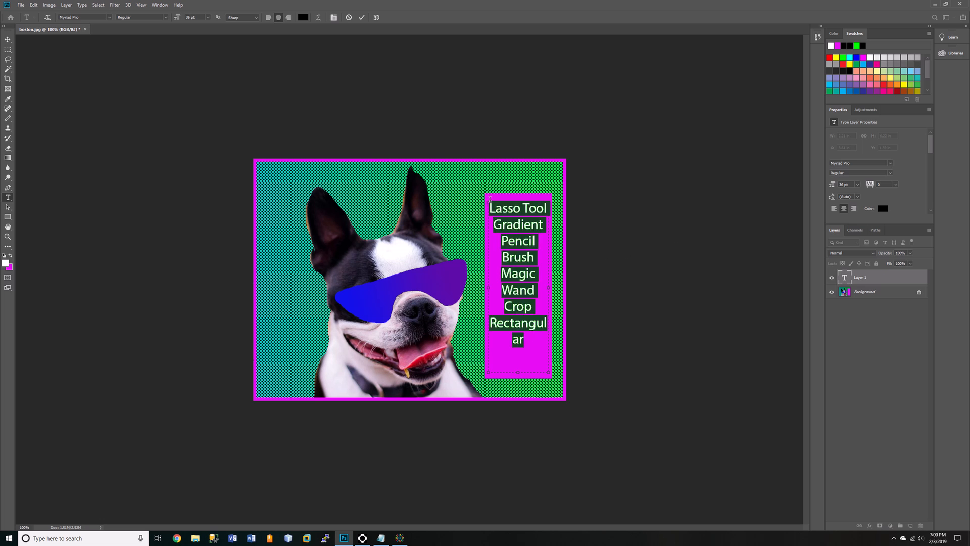
click(857, 184)
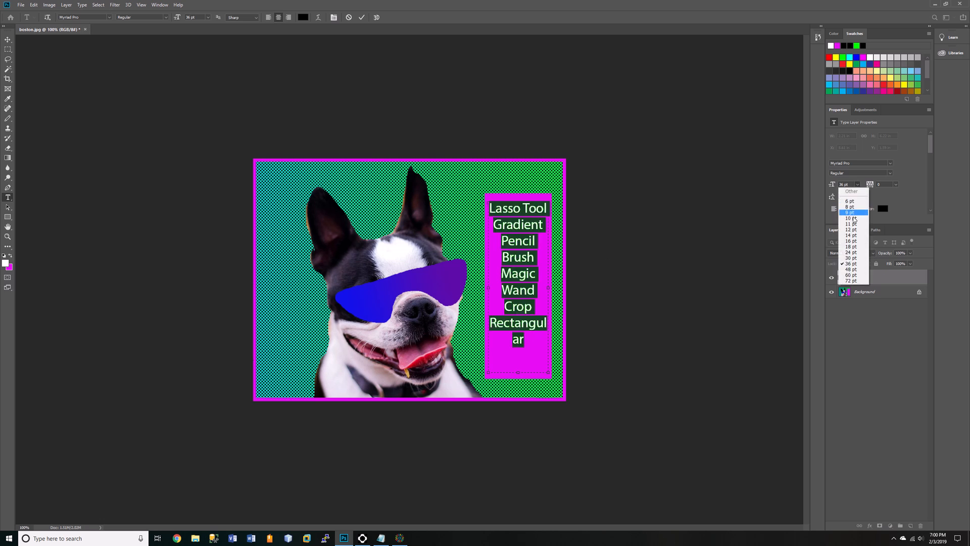
click(851, 253)
click(541, 278)
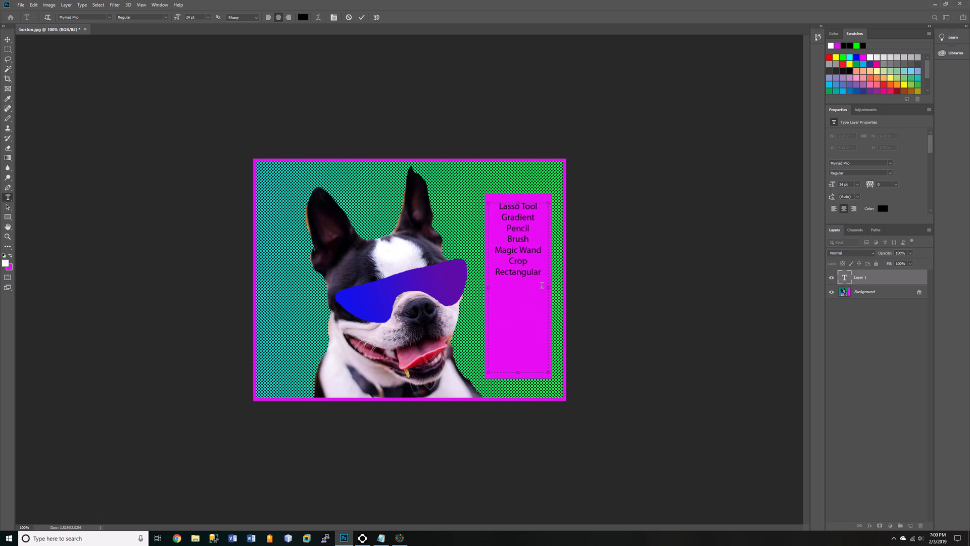
Complete the tool list with the entries "Marquee" and "Foreground/Background" below "Rectangular"
key(Return)
text(Mar)
text(quee )
text(Fore)
text(ground)
text(/Ba)
text(ckgroun)
text(d)
key(Return)
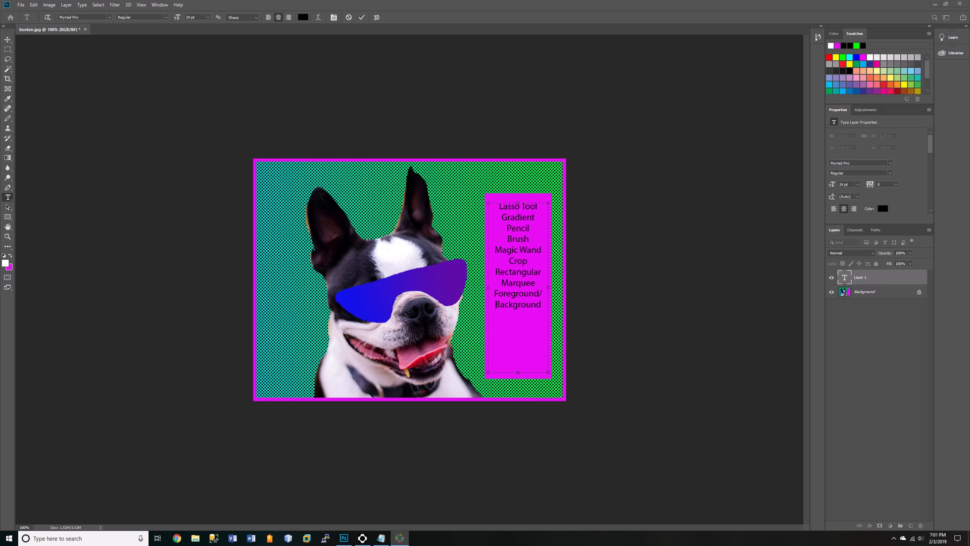
Save the image as the Photoshop file boston.psd with Maximize Compatibility on, and close the document
click(21, 6)
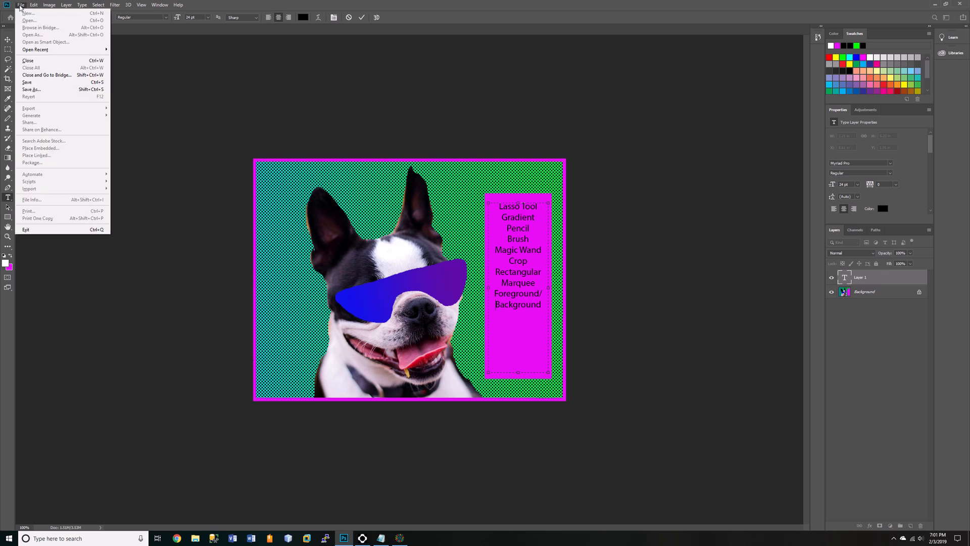
click(32, 89)
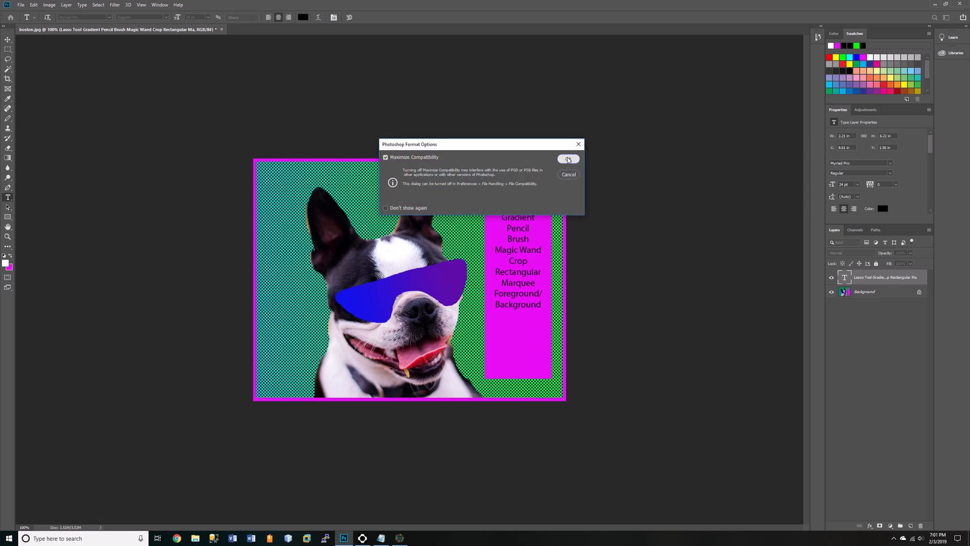
click(568, 160)
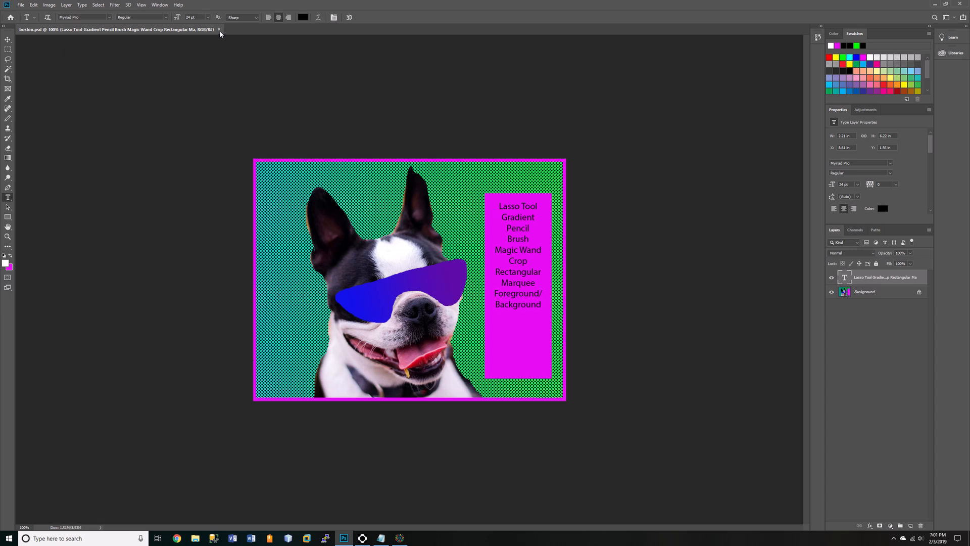
click(218, 29)
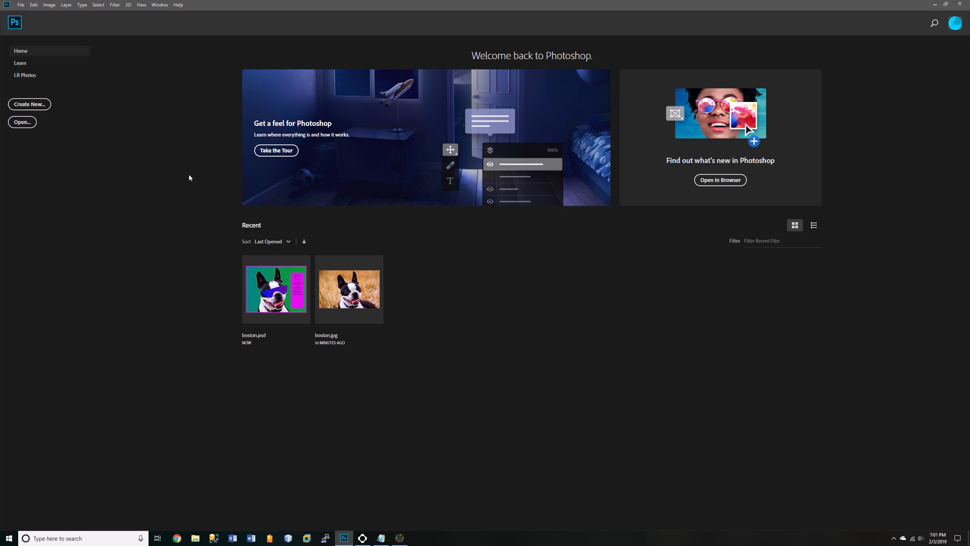